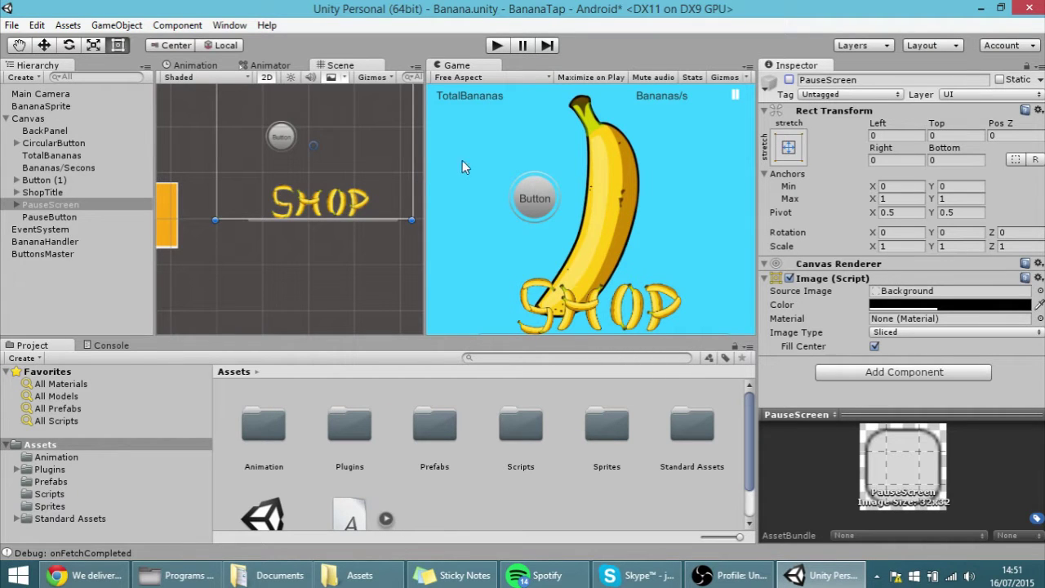
# Step: Switch from the Unity editor to the Chrome window with the Unity manual
pyautogui.click(90, 575)
# Step: Read through the Resolution & Device Independence tutorial page
pyautogui.click(411, 8)
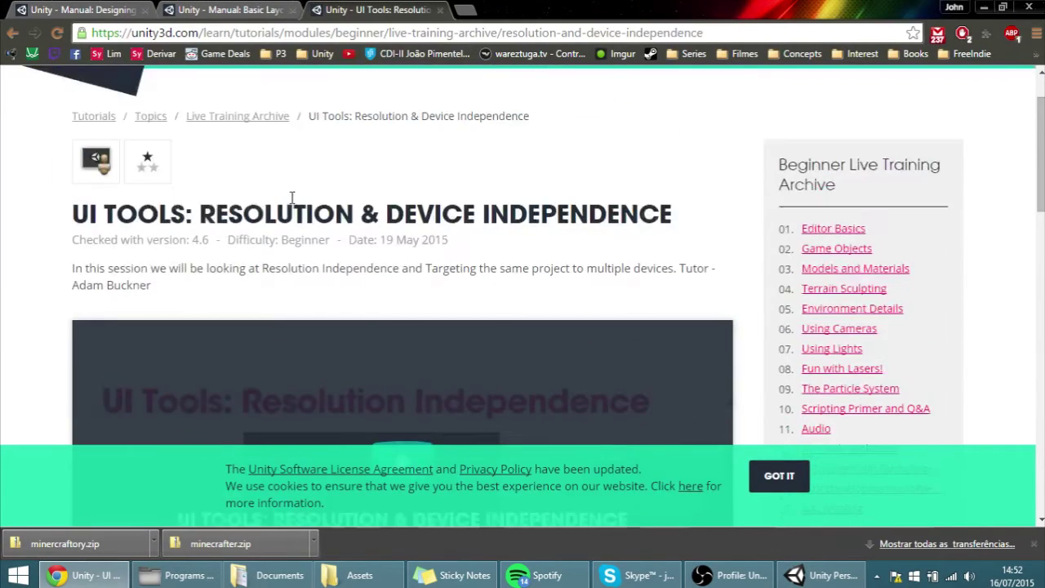
pyautogui.scroll(-3, 286, 208)
pyautogui.scroll(-2, 281, 214)
pyautogui.scroll(1, 280, 213)
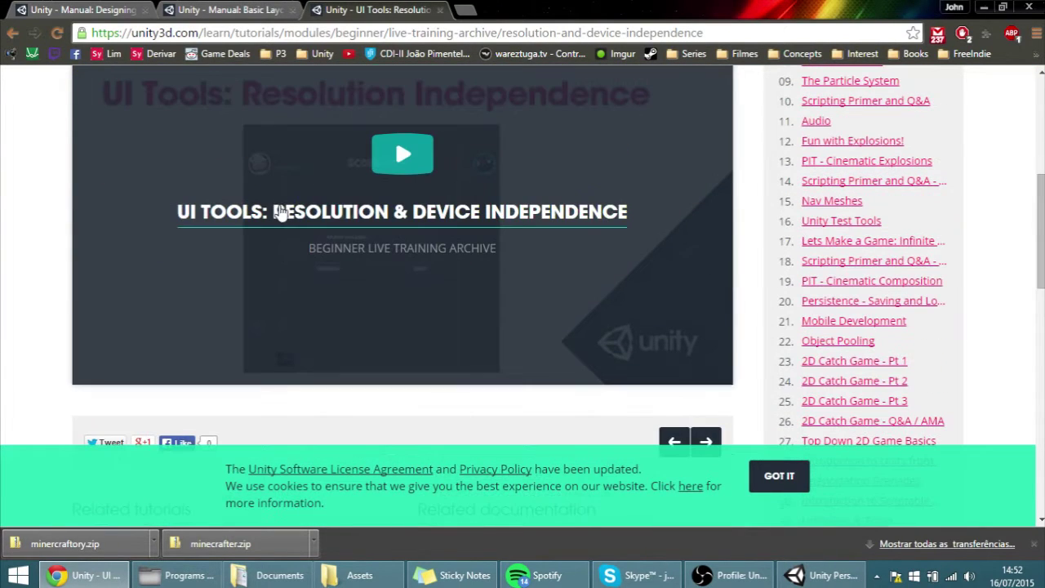
# Step: Read the Designing UI for Multiple Resolutions manual page
pyautogui.click(86, 8)
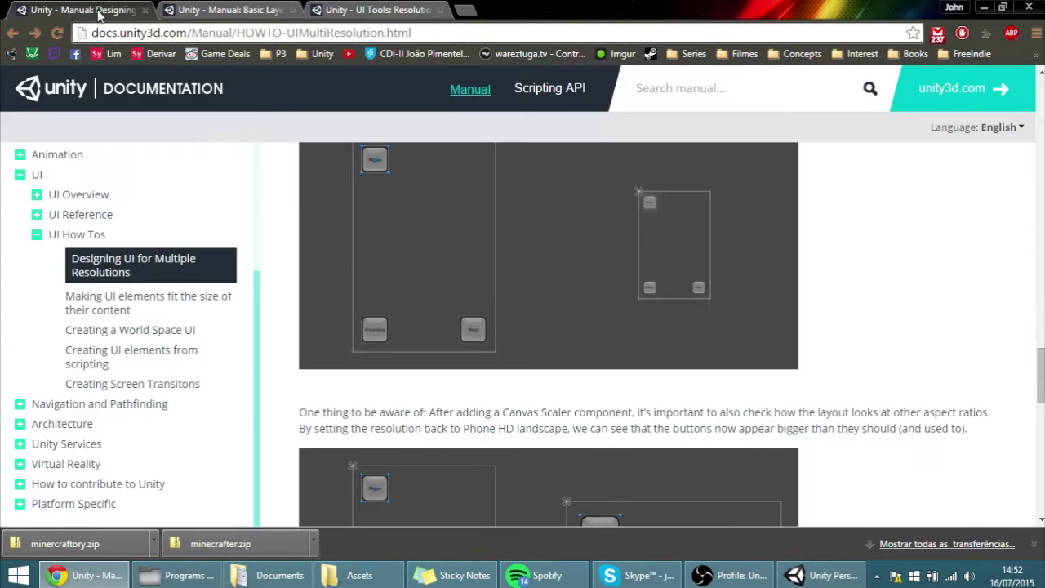
pyautogui.scroll(3, 586, 307)
pyautogui.scroll(-6, 587, 307)
pyautogui.scroll(-2, 606, 325)
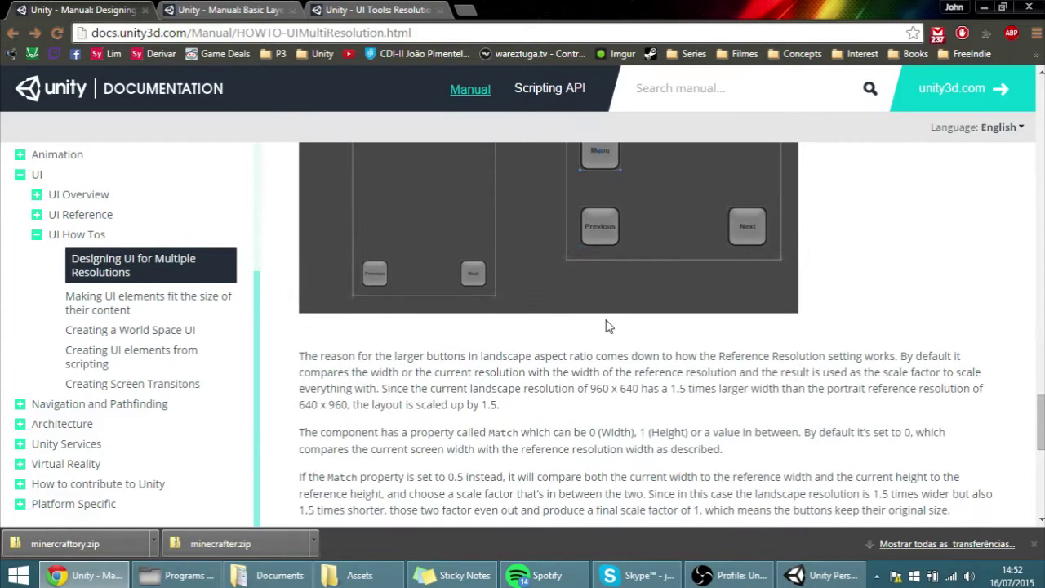
pyautogui.scroll(2, 607, 323)
# Step: Read the Basic Layout page on anchors and anchor presets, then return to Unity
pyautogui.hotkey('ctrl', 'Tab')
pyautogui.scroll(4, 570, 490)
pyautogui.scroll(7, 478, 331)
pyautogui.scroll(-4, 479, 334)
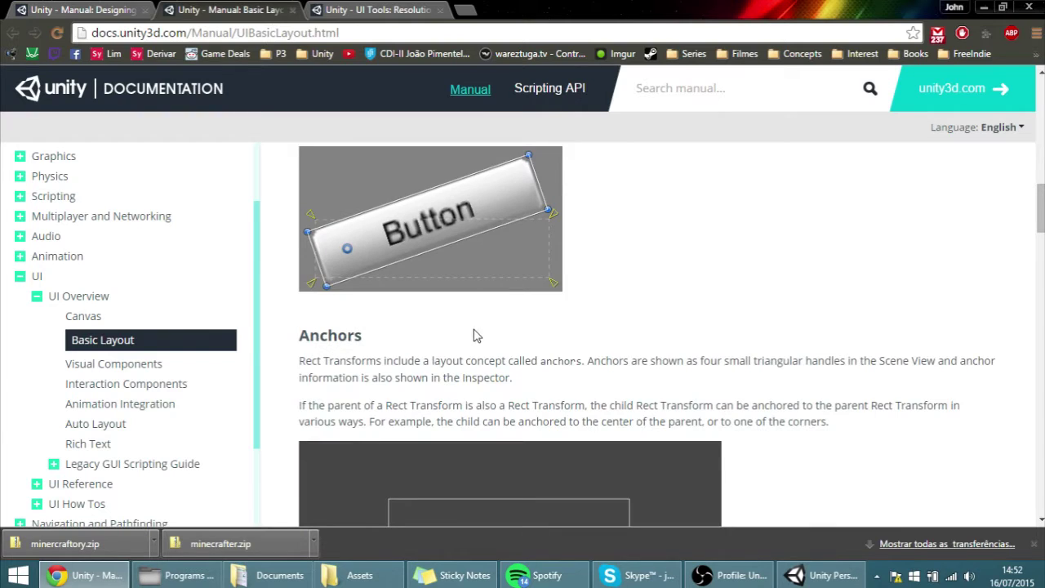
pyautogui.scroll(-7, 494, 352)
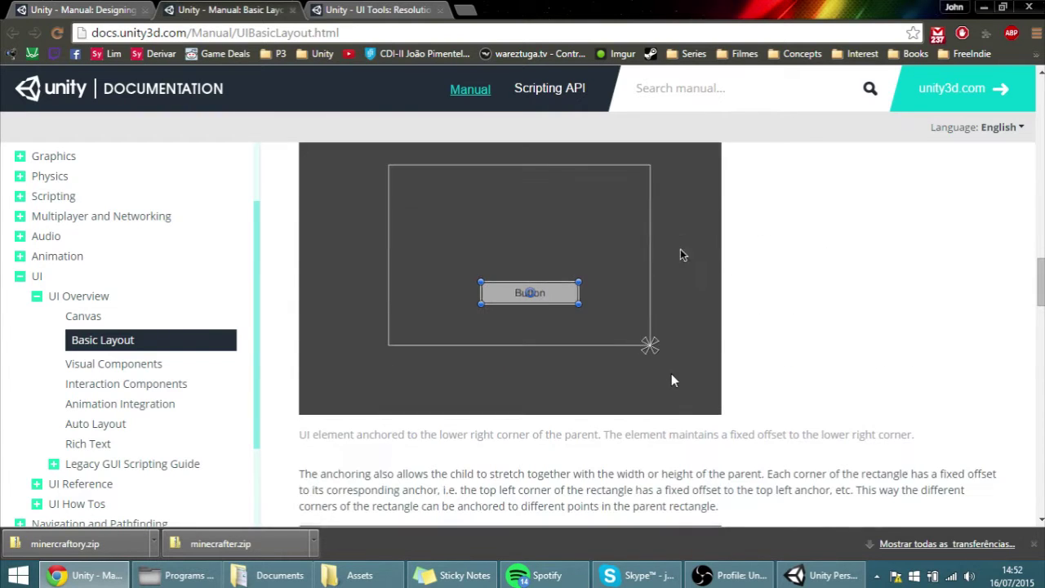
pyautogui.scroll(-5, 673, 375)
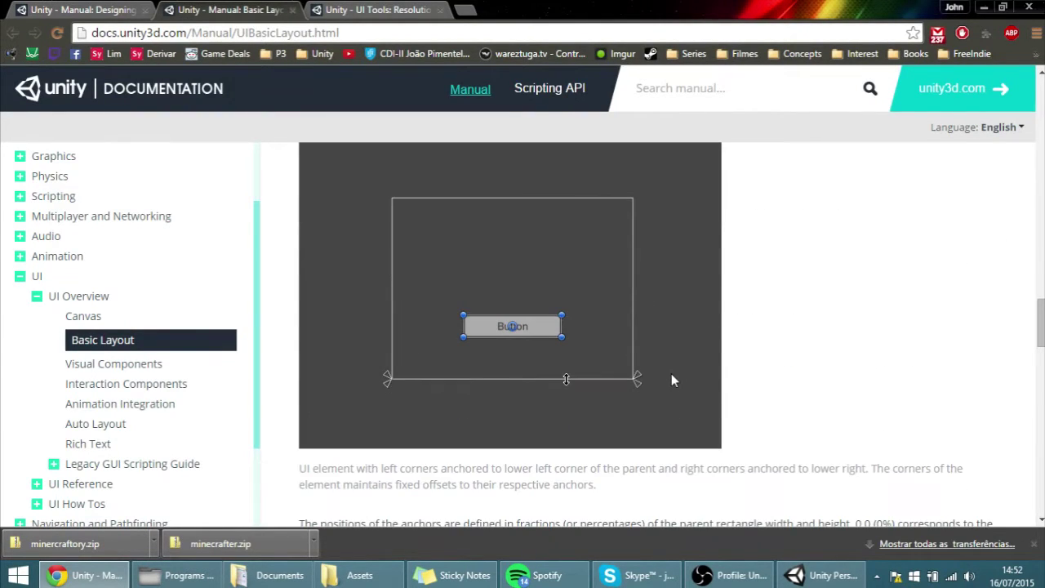
pyautogui.scroll(-5, 648, 353)
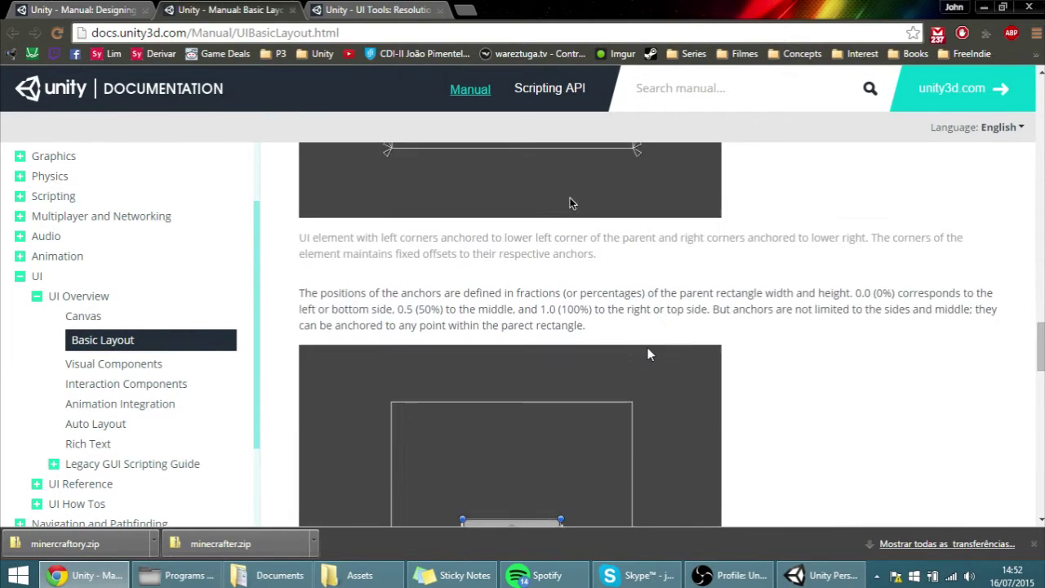
pyautogui.scroll(-10, 648, 353)
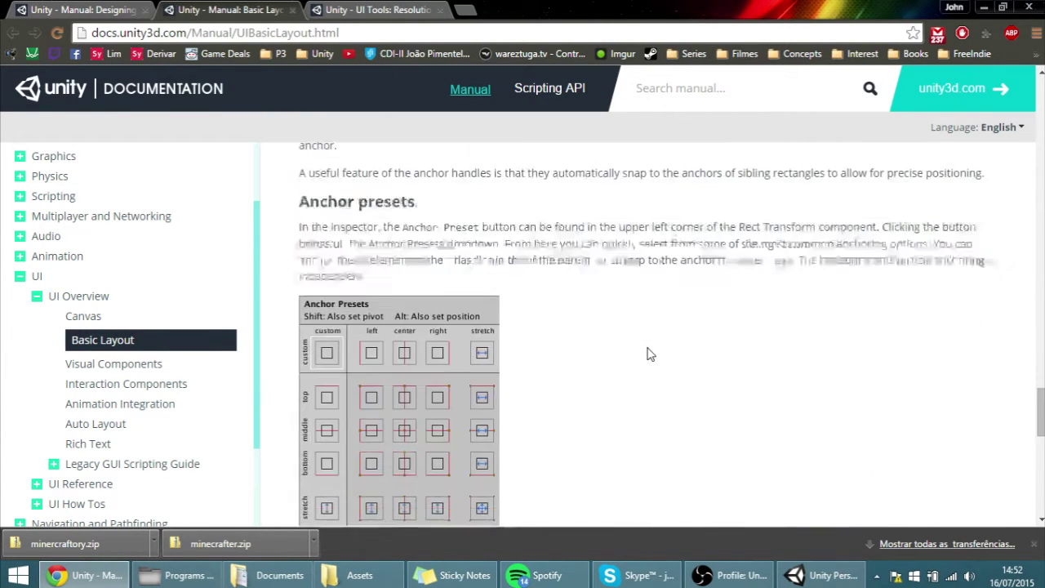
pyautogui.scroll(-5, 649, 351)
pyautogui.scroll(8, 670, 376)
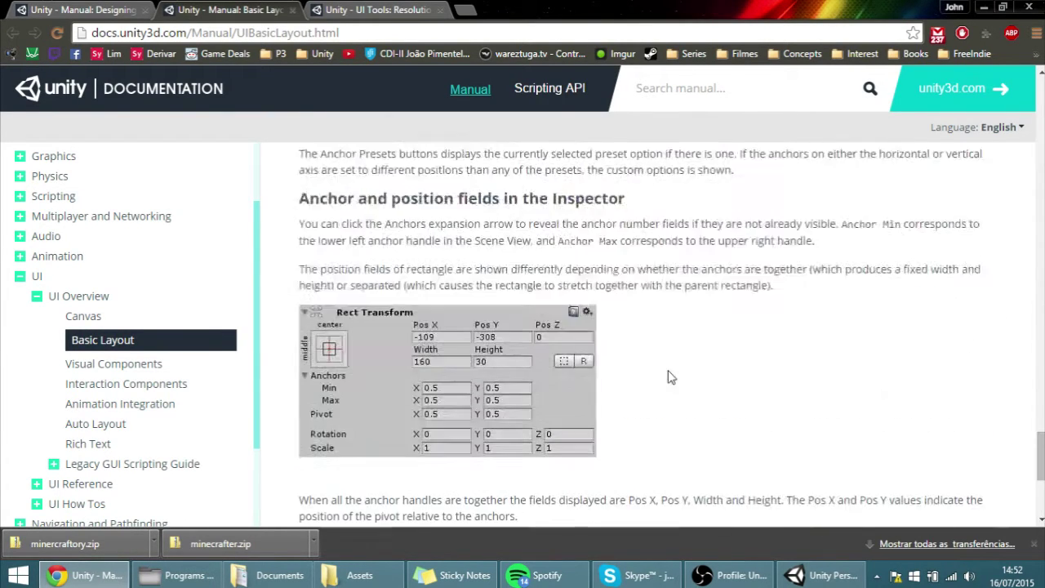
pyautogui.click(816, 575)
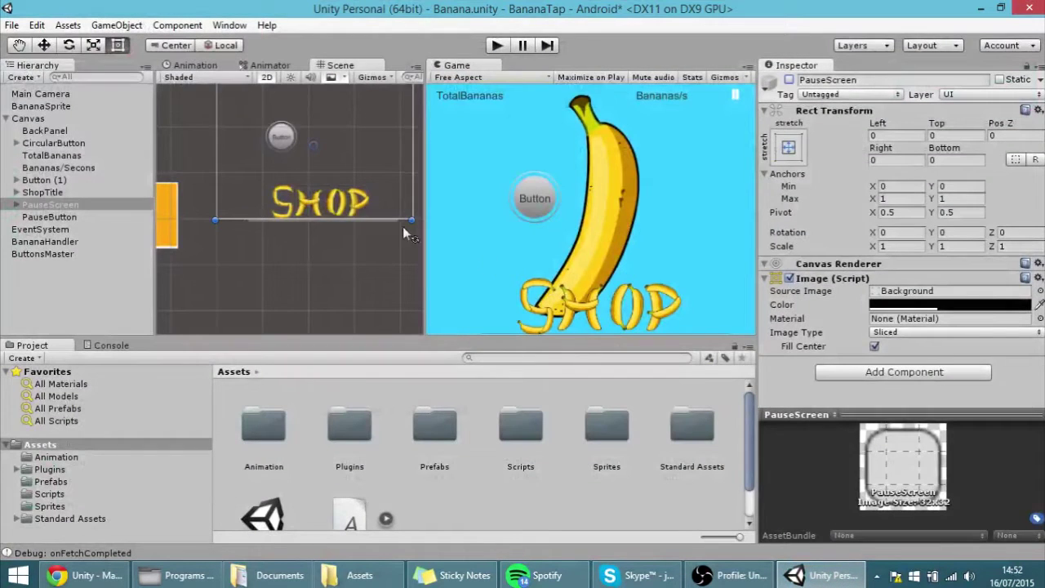
# Step: Select BackPanel, then CircularButton, and note CircularButton's plain Transform at X -73.00296, Y 14.22572
pyautogui.scroll(1, 209, 241)
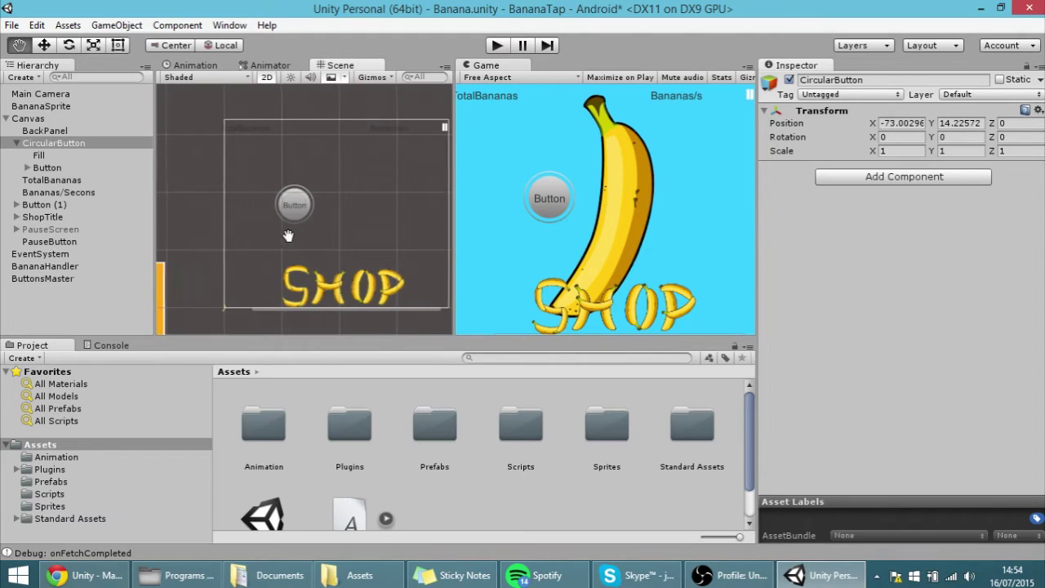
pyautogui.click(121, 134)
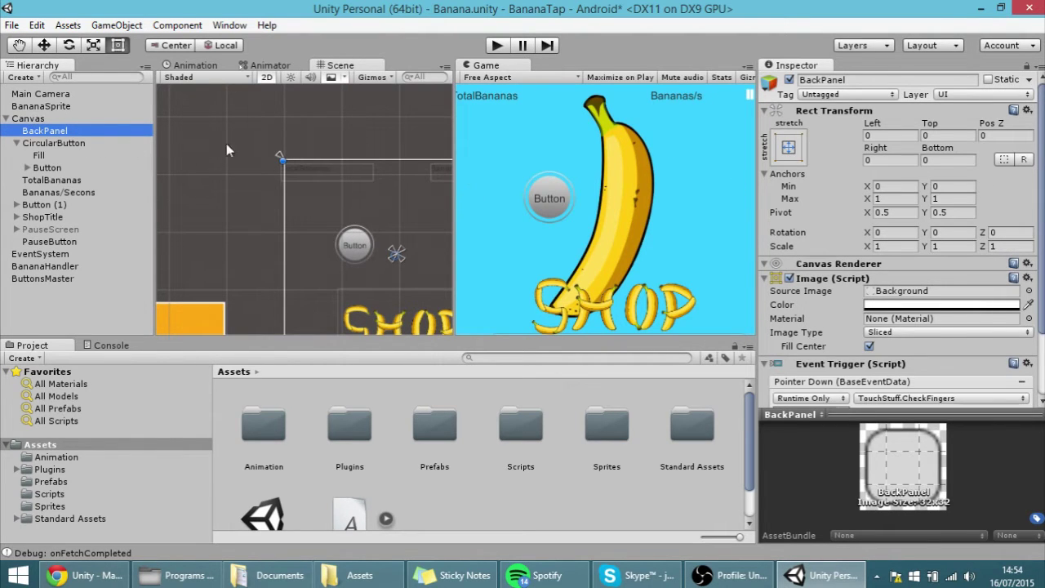
pyautogui.click(52, 145)
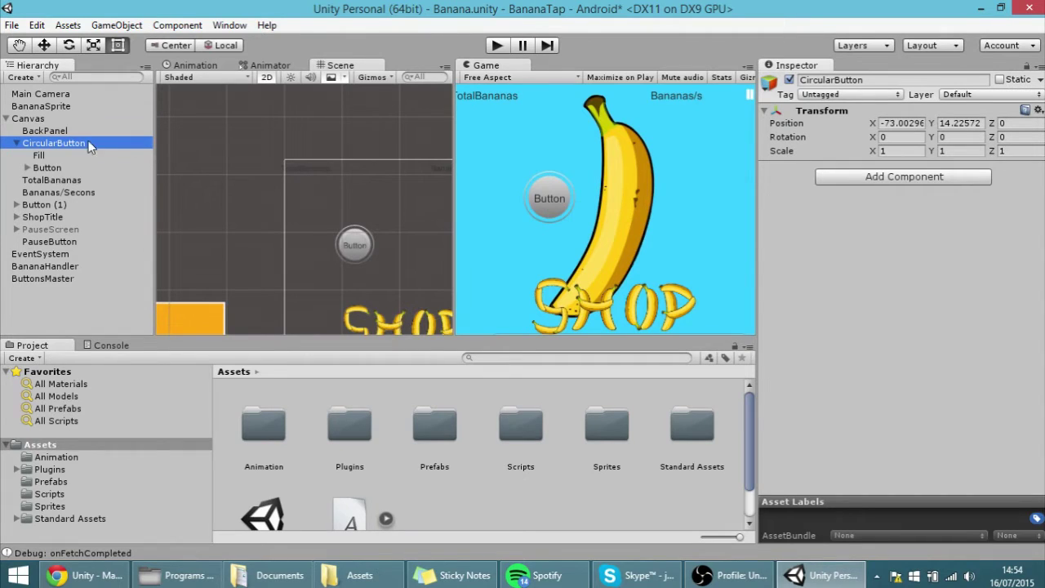
pyautogui.moveTo(322, 224); pyautogui.dragTo(260, 180, button='middle')
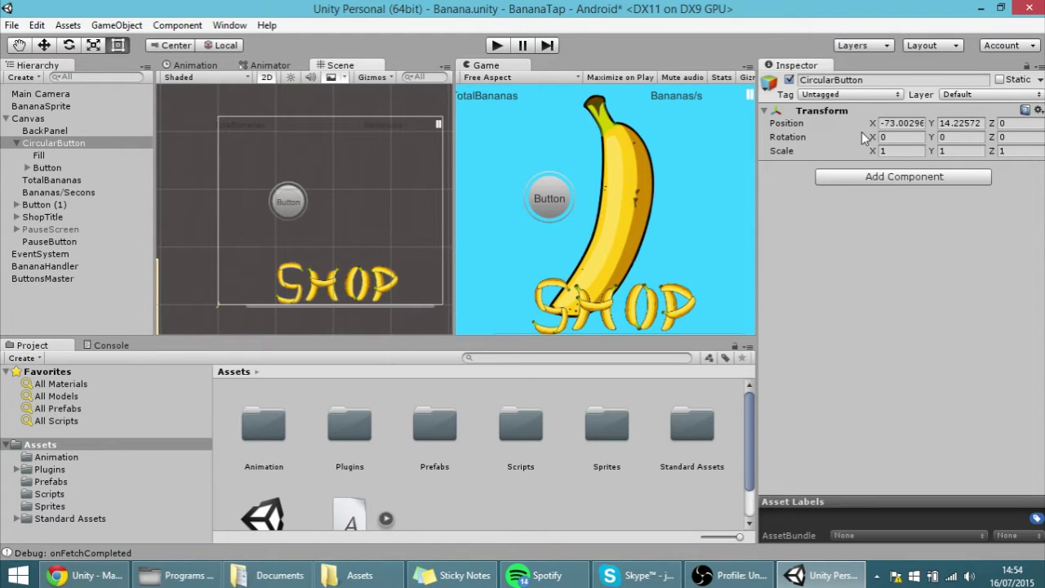
# Step: Add a Rect Transform from the Layout components to CircularButton, giving it a 100 × 100 size
pyautogui.click(879, 178)
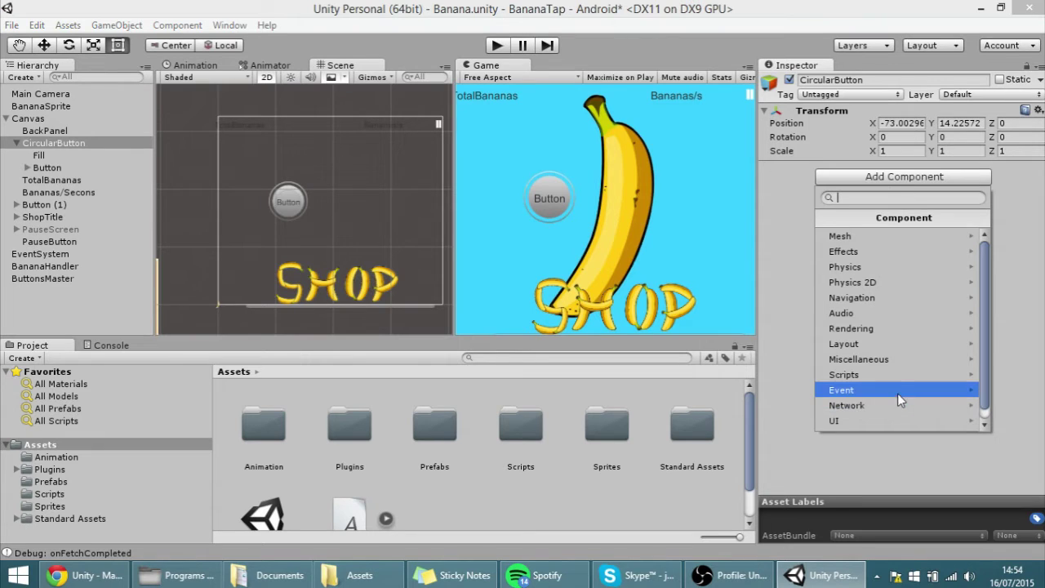
pyautogui.click(874, 343)
pyautogui.click(866, 235)
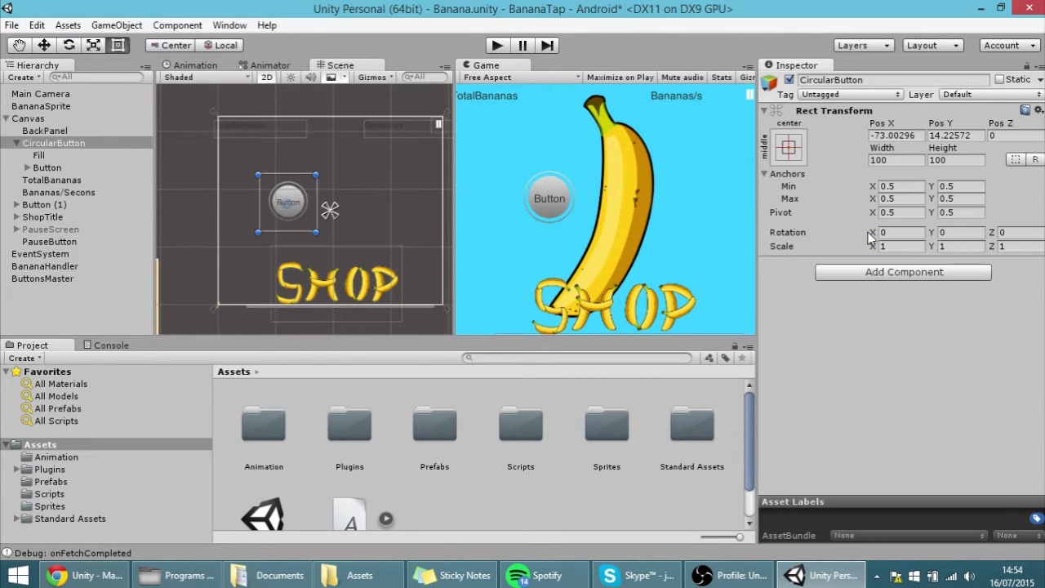
pyautogui.scroll(3, 302, 211)
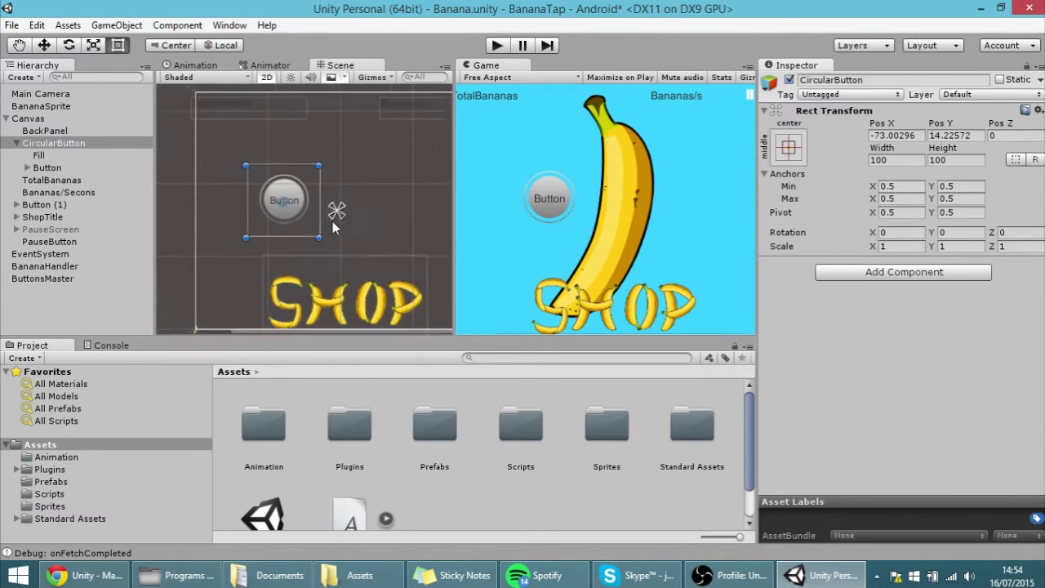
pyautogui.moveTo(451, 206); pyautogui.dragTo(550, 207)
pyautogui.scroll(3, 432, 223)
pyautogui.scroll(1, 425, 241)
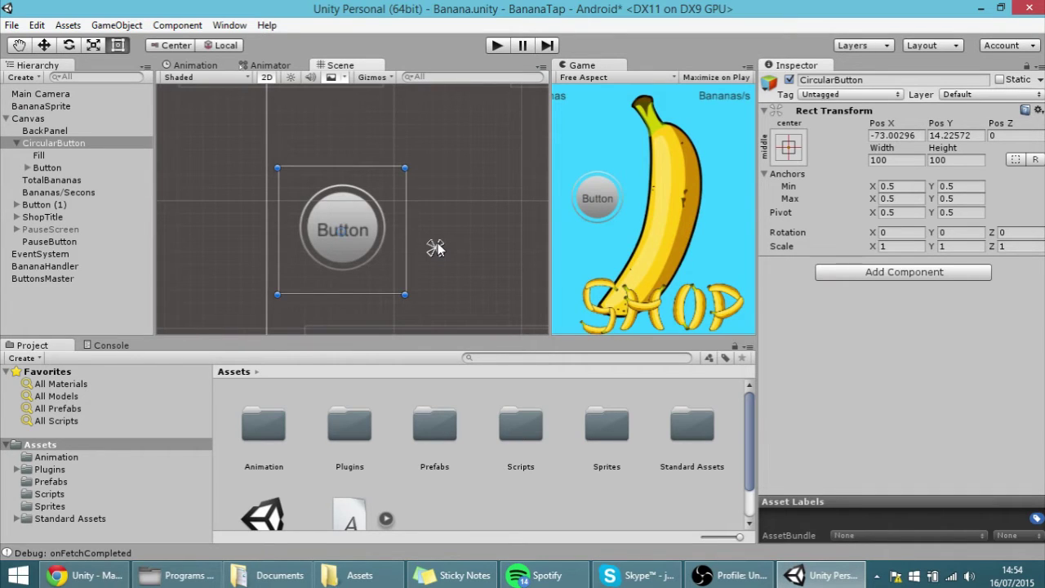
pyautogui.scroll(-1, 436, 247)
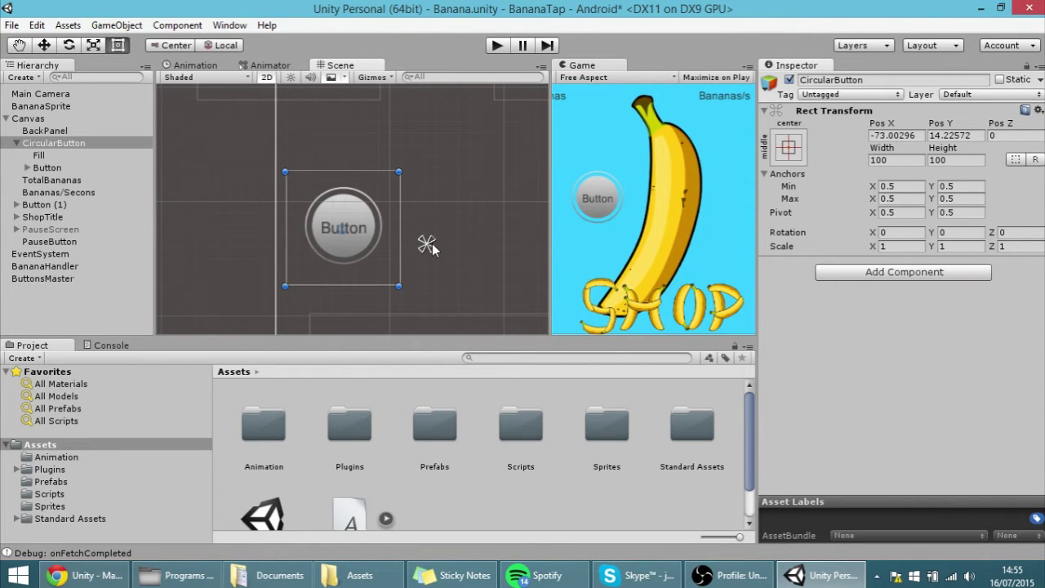
pyautogui.moveTo(548, 245); pyautogui.dragTo(407, 235)
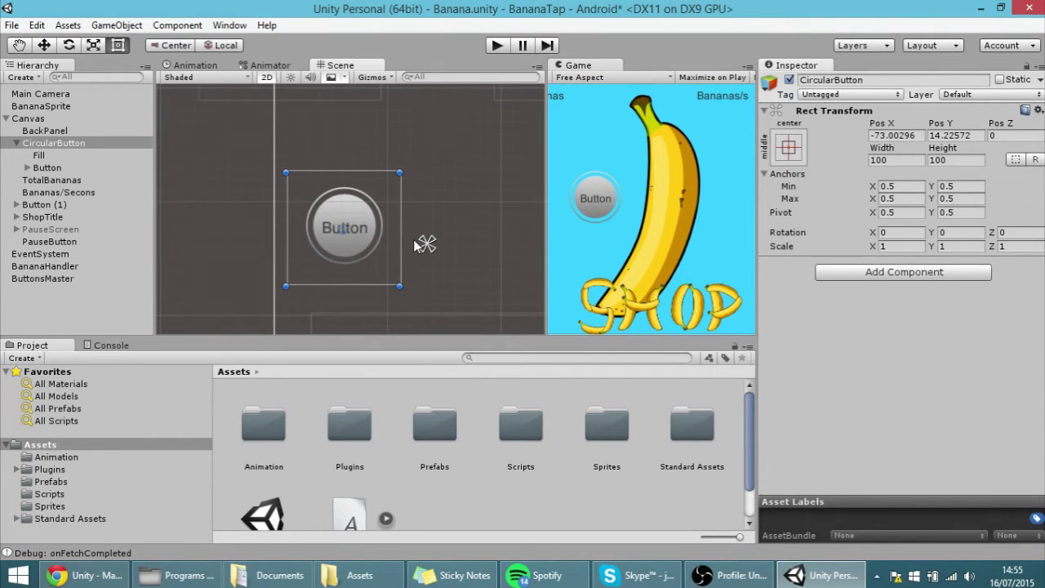
pyautogui.click(789, 147)
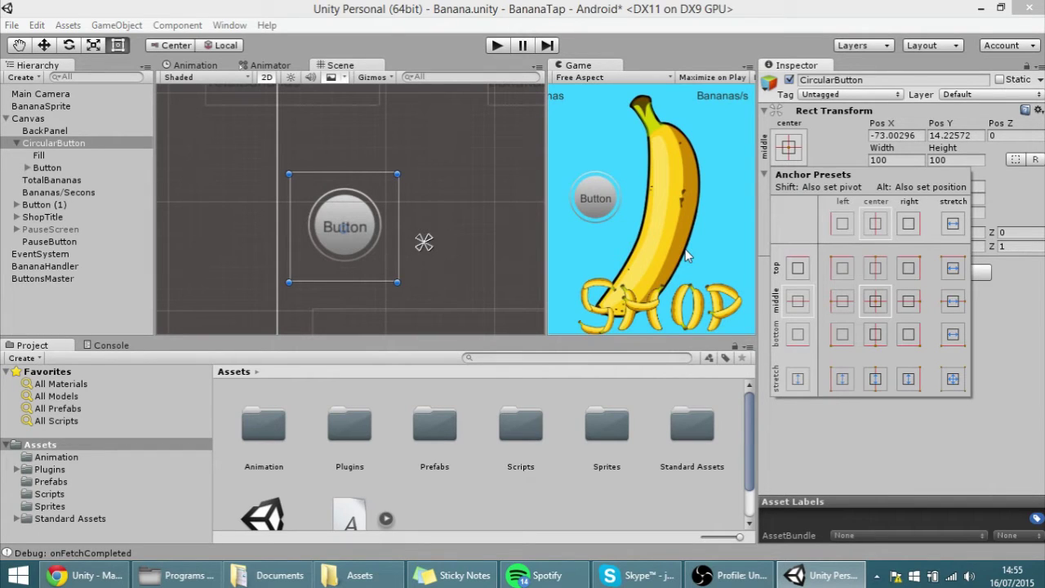
pyautogui.keyDown('alt'); pyautogui.click(849, 302); pyautogui.keyUp('alt')
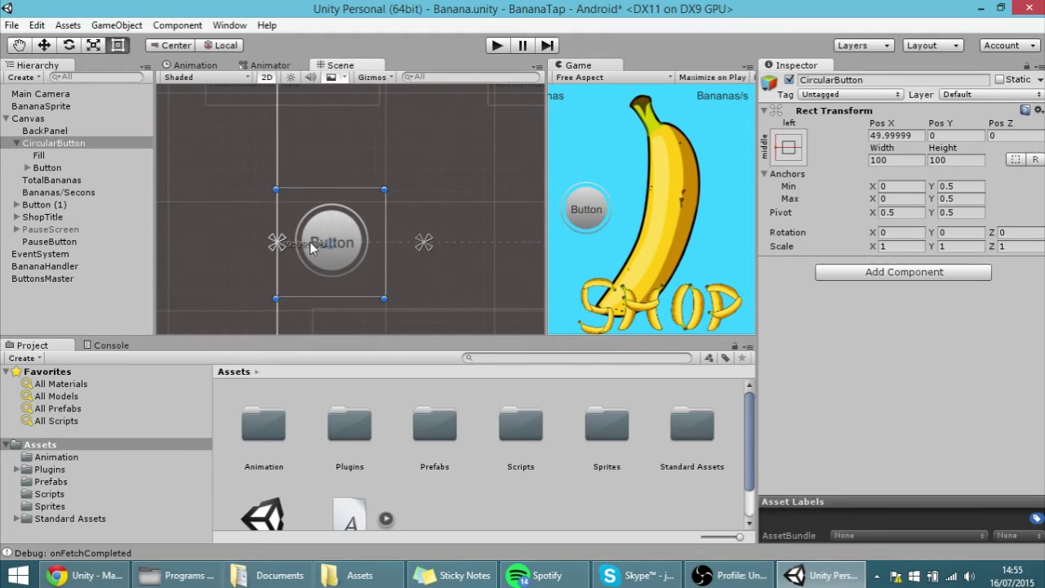
pyautogui.scroll(2, 309, 241)
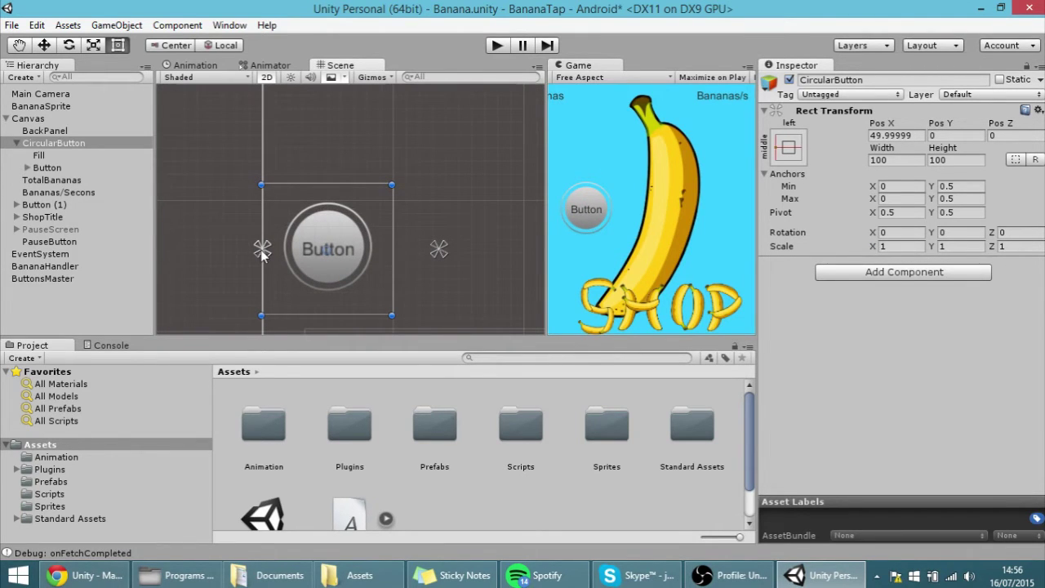
pyautogui.moveTo(547, 252); pyautogui.dragTo(512, 229)
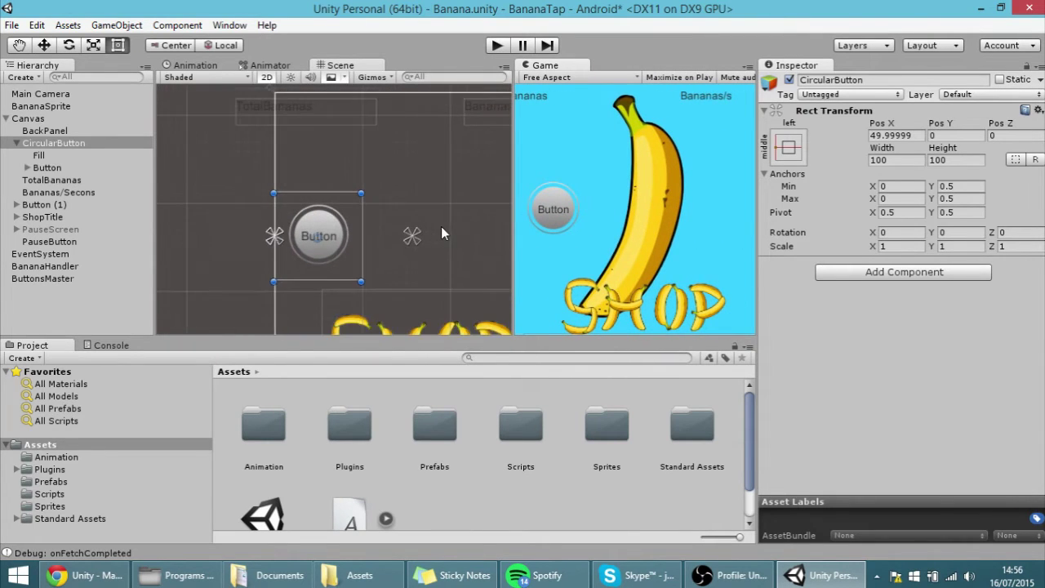
pyautogui.click(789, 147)
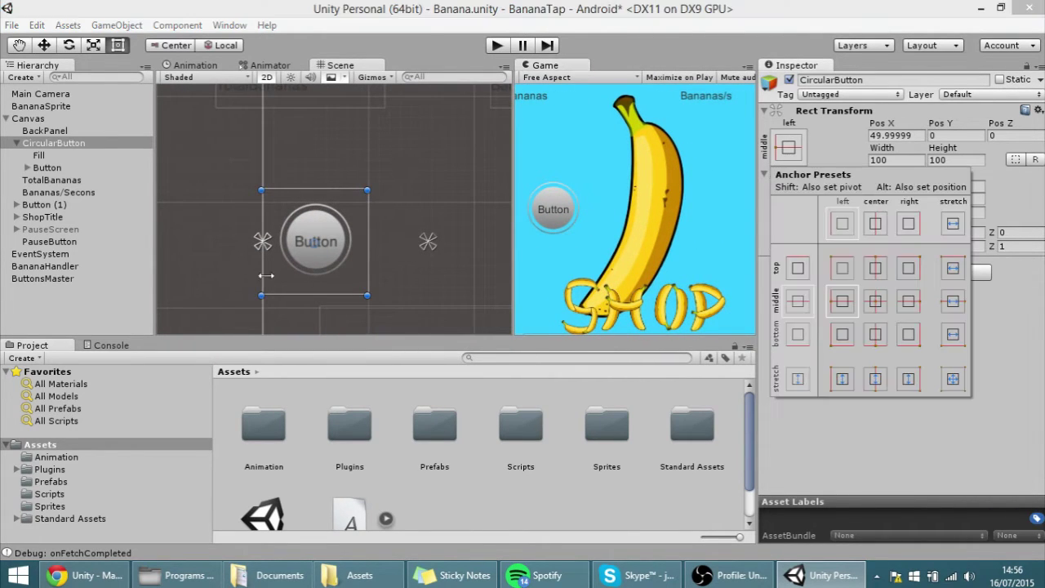
pyautogui.scroll(2, 267, 276)
pyautogui.click(289, 233)
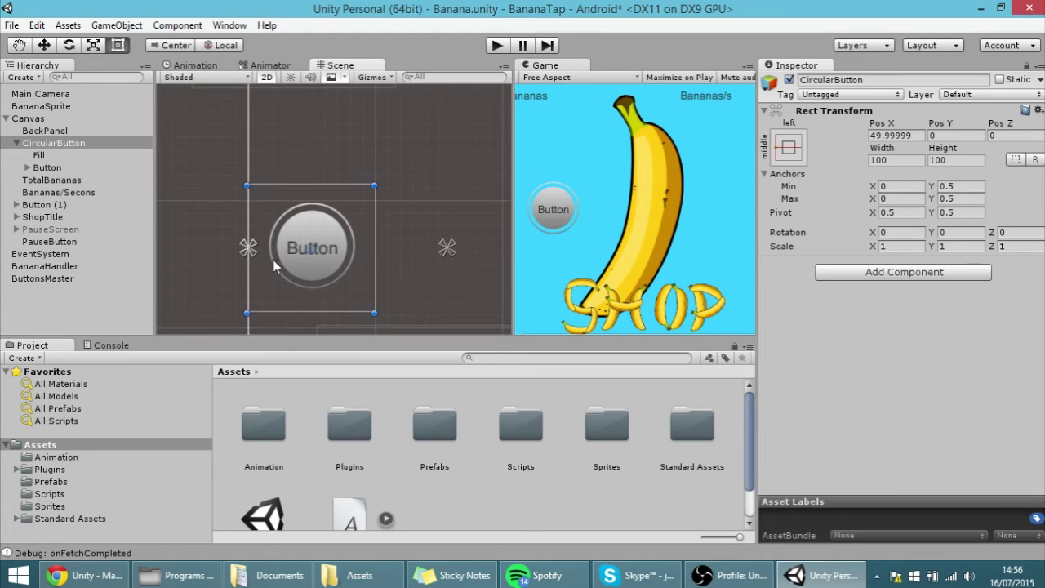
# Step: Drag CircularButton's anchors to its corners: Min 0 / 0.35, Max 0.308 / 0.654
pyautogui.moveTo(250, 247); pyautogui.dragTo(392, 142)
pyautogui.scroll(-2, 397, 197)
pyautogui.moveTo(382, 243); pyautogui.dragTo(401, 319)
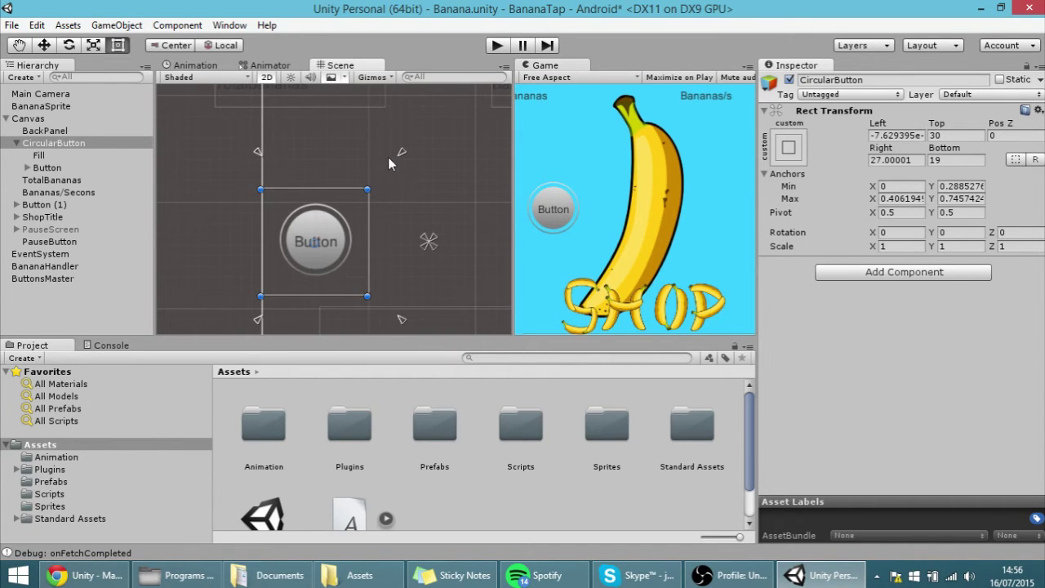
pyautogui.moveTo(513, 225)
pyautogui.mouseDown()
pyautogui.moveTo(427, 229)
pyautogui.moveTo(513, 237)
pyautogui.mouseUp()
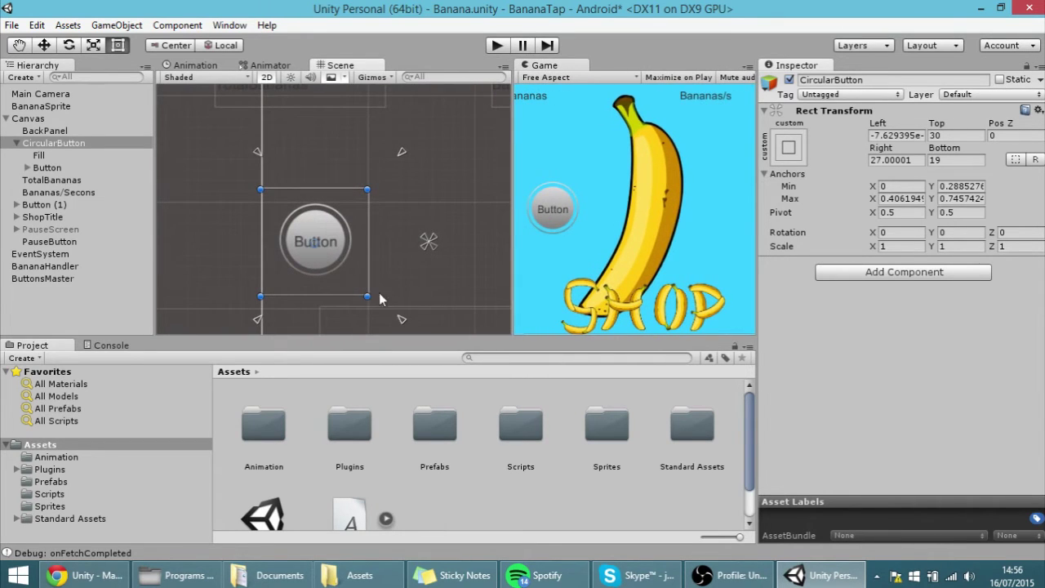
pyautogui.moveTo(513, 241)
pyautogui.mouseDown()
pyautogui.moveTo(448, 245)
pyautogui.moveTo(502, 254)
pyautogui.mouseUp()
pyautogui.moveTo(544, 335); pyautogui.dragTo(559, 353)
pyautogui.moveTo(500, 266); pyautogui.dragTo(535, 265)
pyautogui.moveTo(402, 322); pyautogui.dragTo(372, 299)
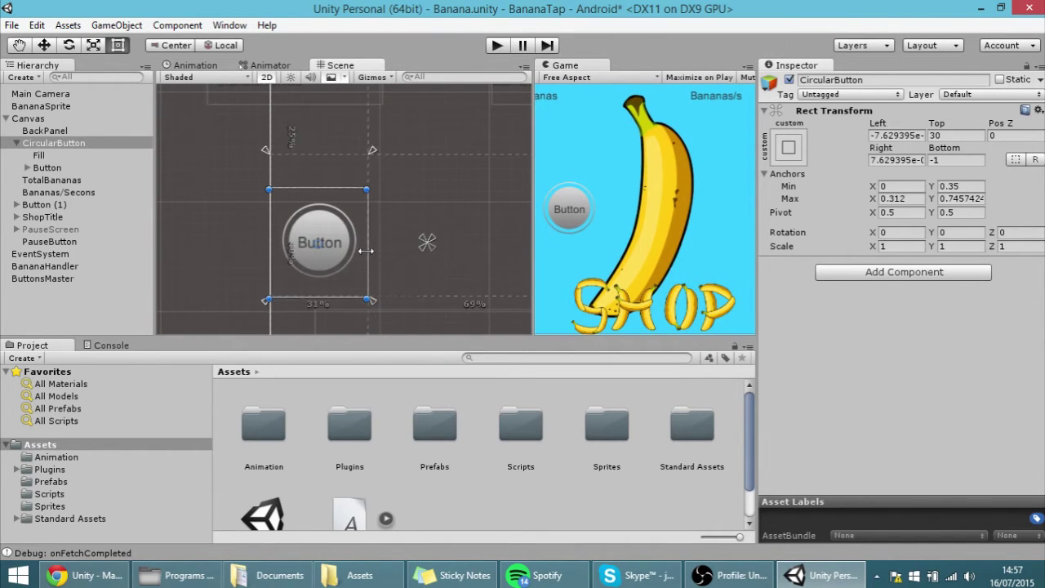
pyautogui.moveTo(373, 149); pyautogui.dragTo(371, 190)
pyautogui.moveTo(535, 256); pyautogui.dragTo(500, 251)
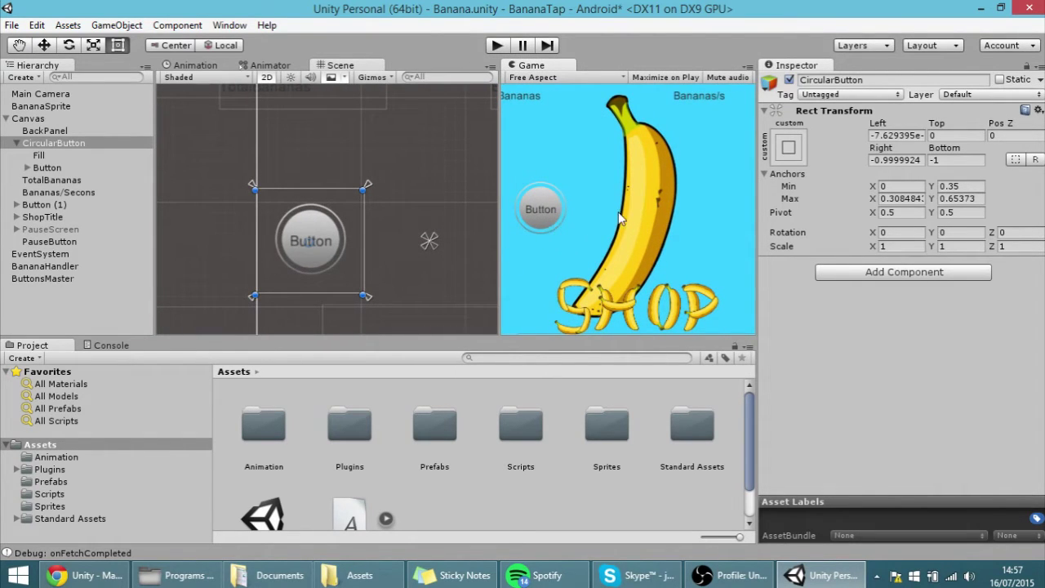
# Step: Set the Canvas's Canvas Scaler UI Scale Mode to Scale With Screen Size
pyautogui.click(33, 119)
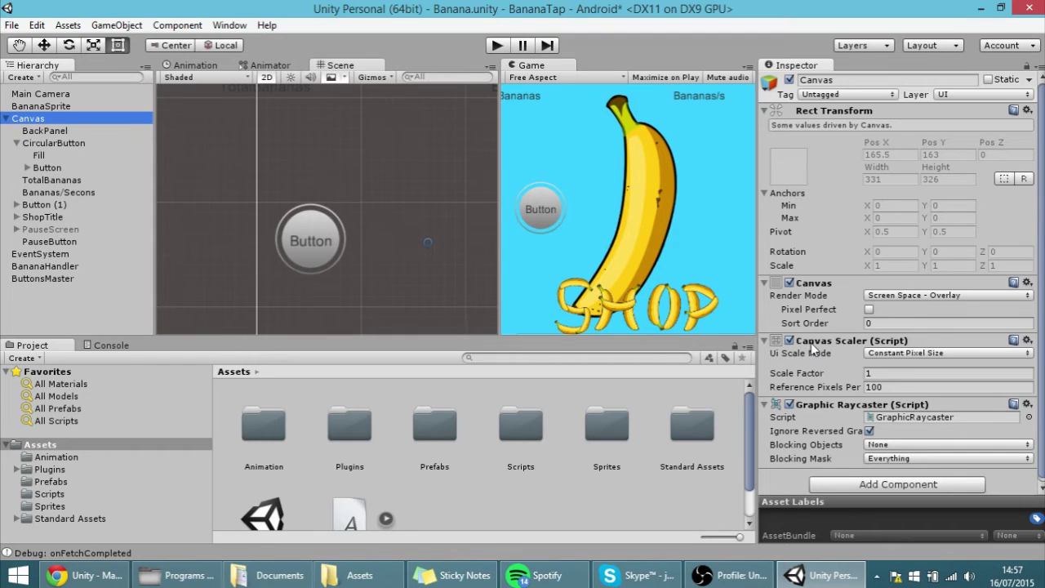
pyautogui.moveTo(800, 376); pyautogui.dragTo(901, 380)
pyautogui.write('1')
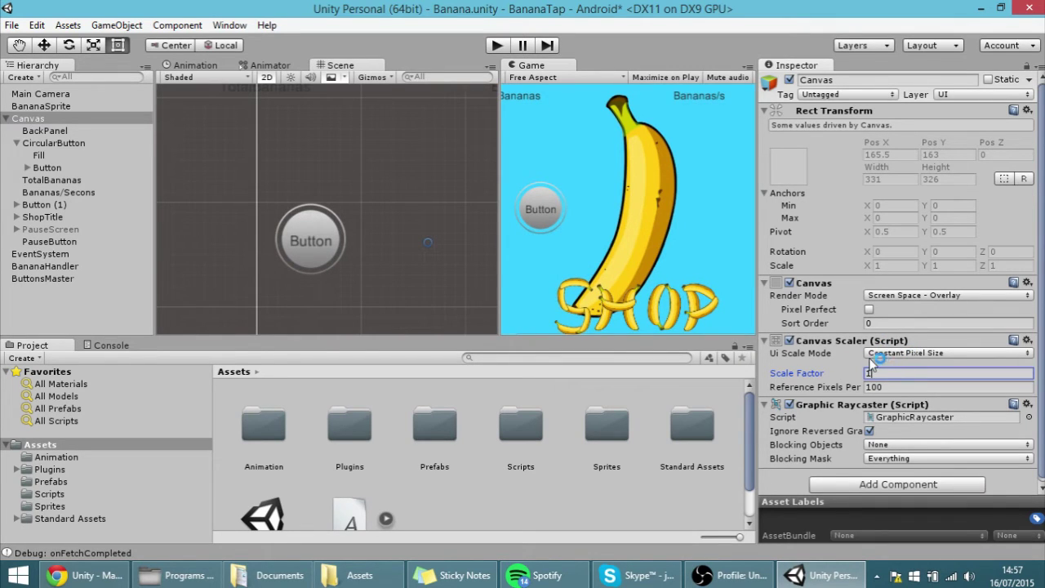
pyautogui.click(896, 353)
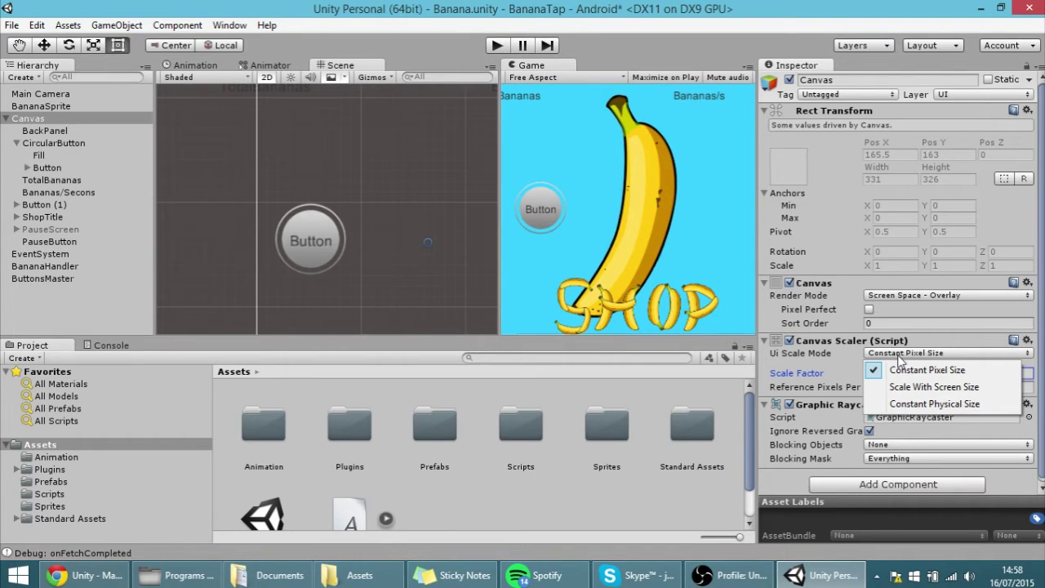
pyautogui.click(933, 389)
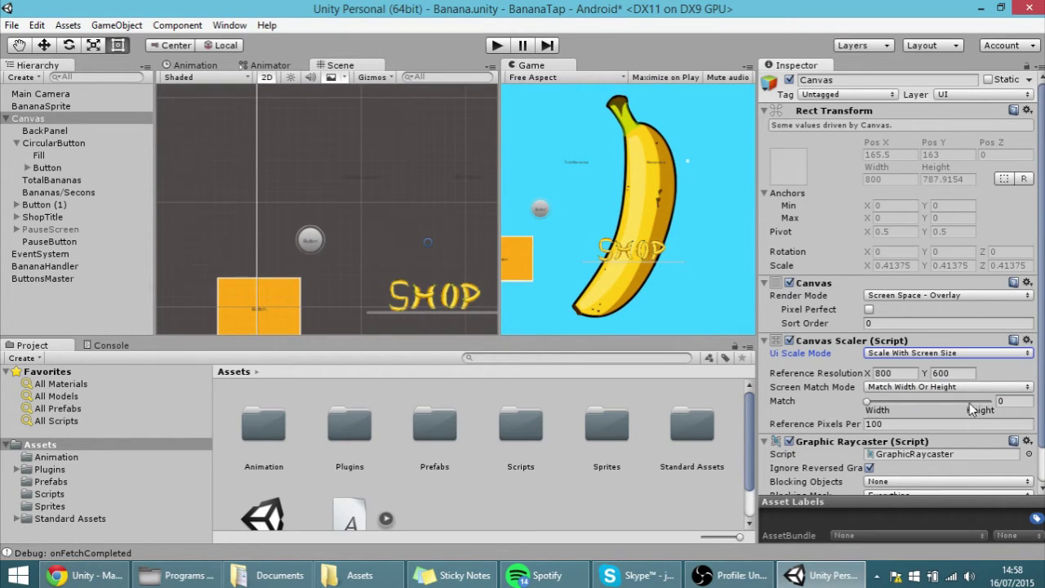
# Step: Set the Canvas Scaler Match to 0.5 and reference resolution to about 328 × 318.4
pyautogui.click(940, 406)
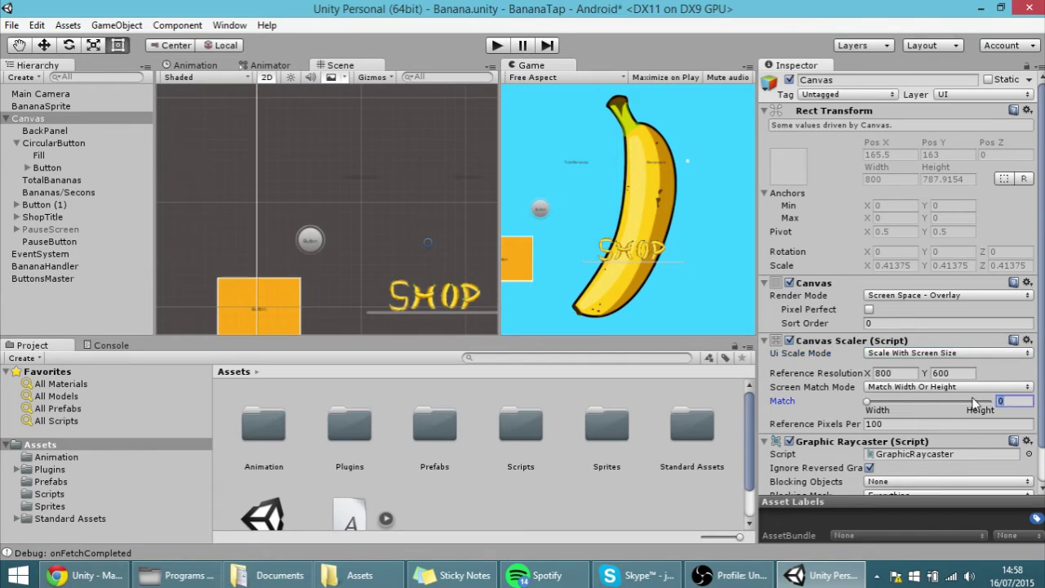
pyautogui.write('.5')
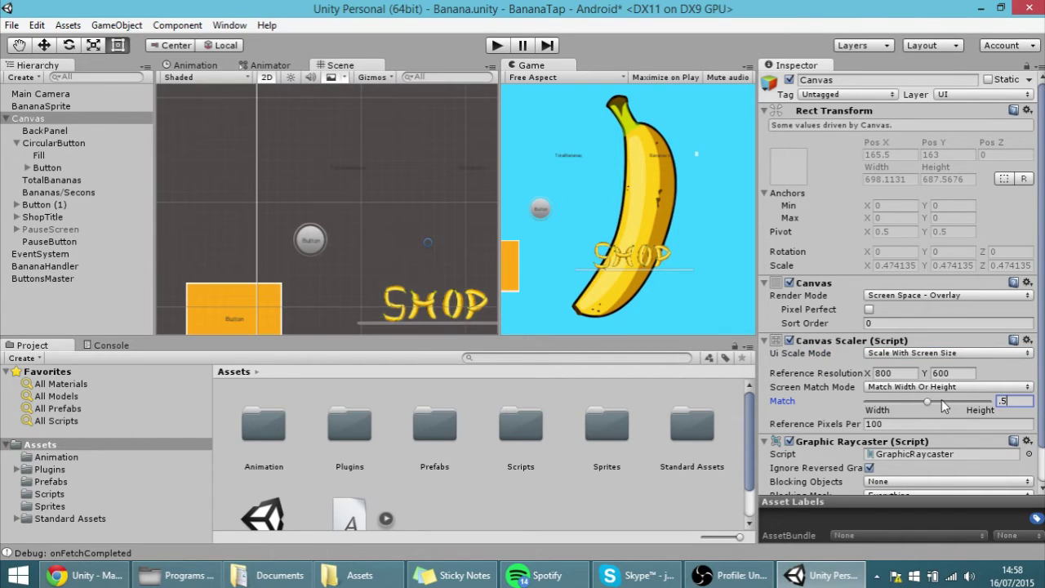
pyautogui.moveTo(898, 374); pyautogui.dragTo(887, 400)
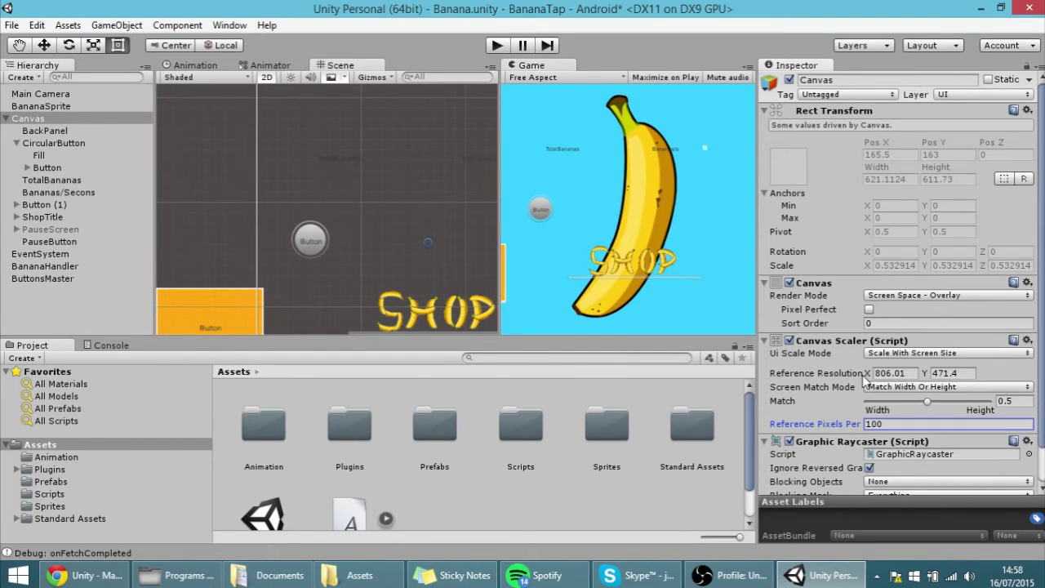
pyautogui.click(869, 377)
pyautogui.moveTo(869, 376); pyautogui.dragTo(686, 362)
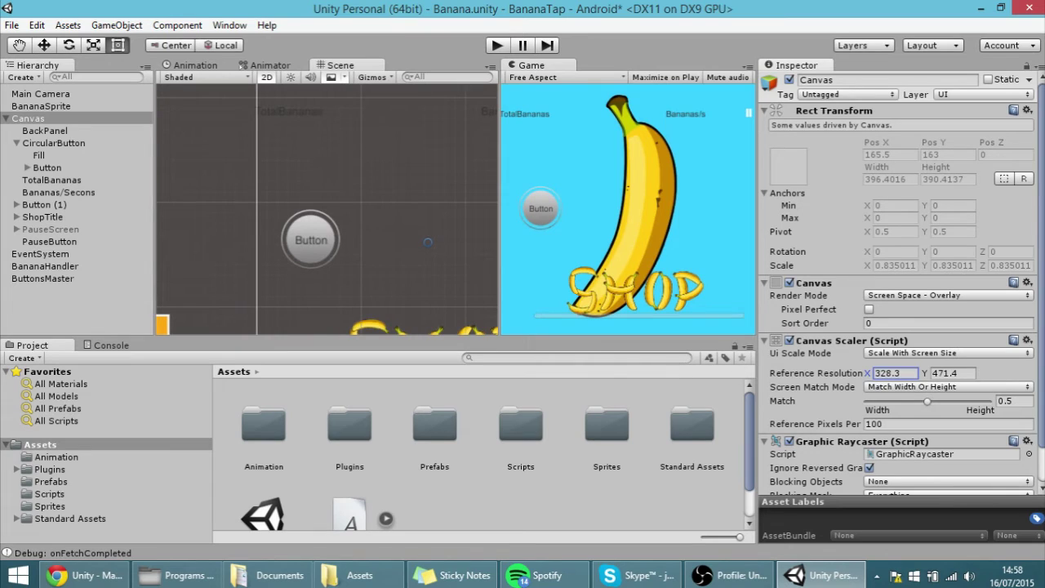
pyautogui.moveTo(925, 373); pyautogui.dragTo(801, 377)
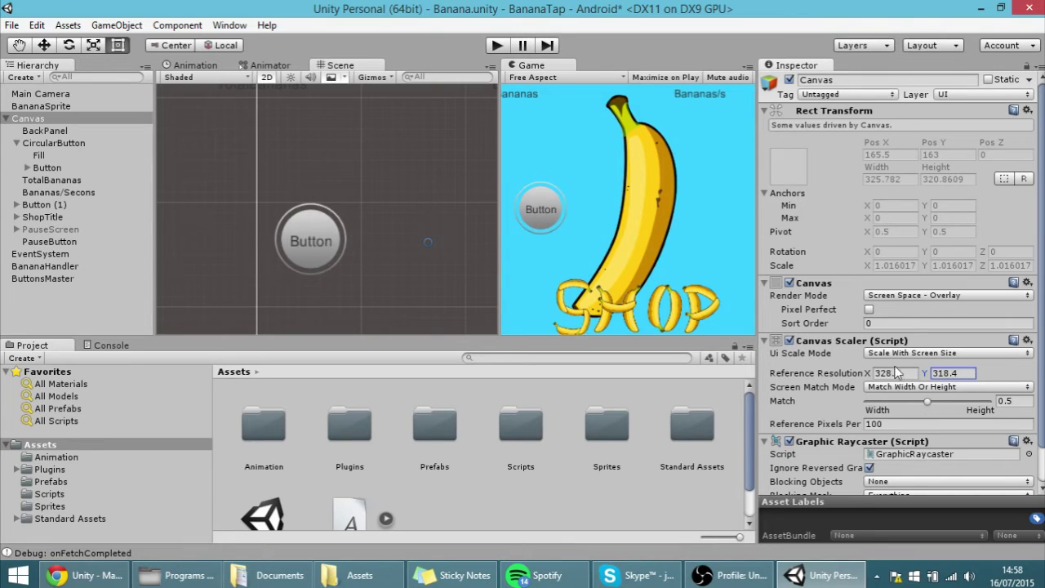
pyautogui.click(496, 228)
pyautogui.moveTo(496, 228); pyautogui.dragTo(501, 181)
# Step: Snap TotalBananas to the top-left anchor preset, placing it at X 80, Y -15
pyautogui.moveTo(501, 114); pyautogui.dragTo(480, 122)
pyautogui.scroll(-4, 358, 136)
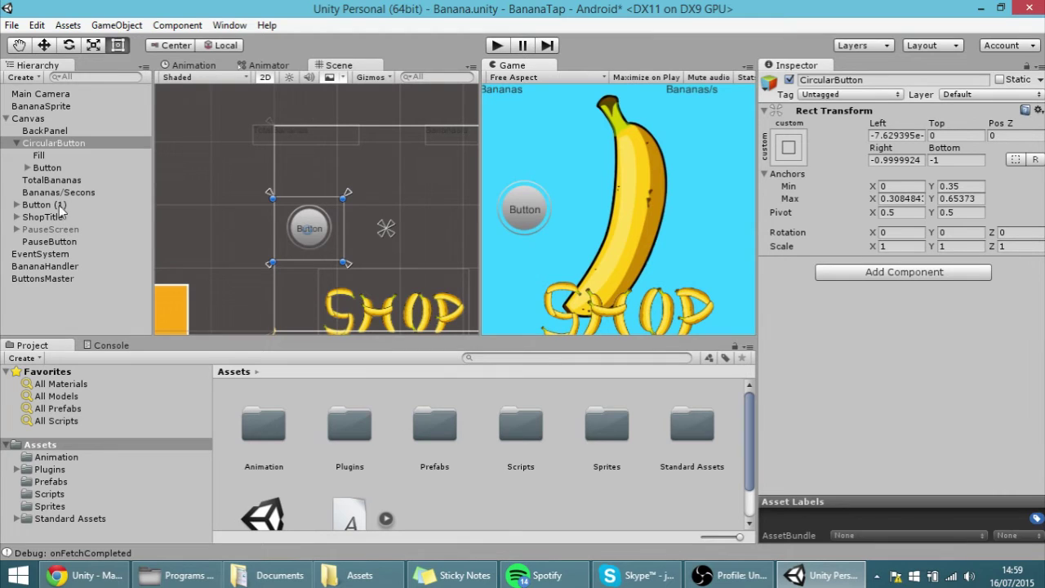
pyautogui.doubleClick(52, 180)
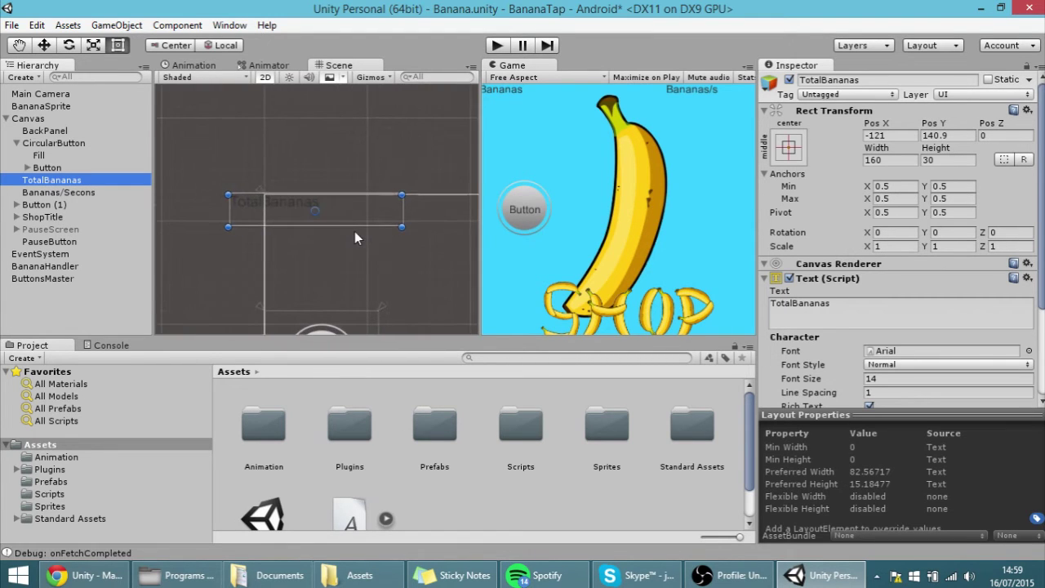
pyautogui.click(789, 147)
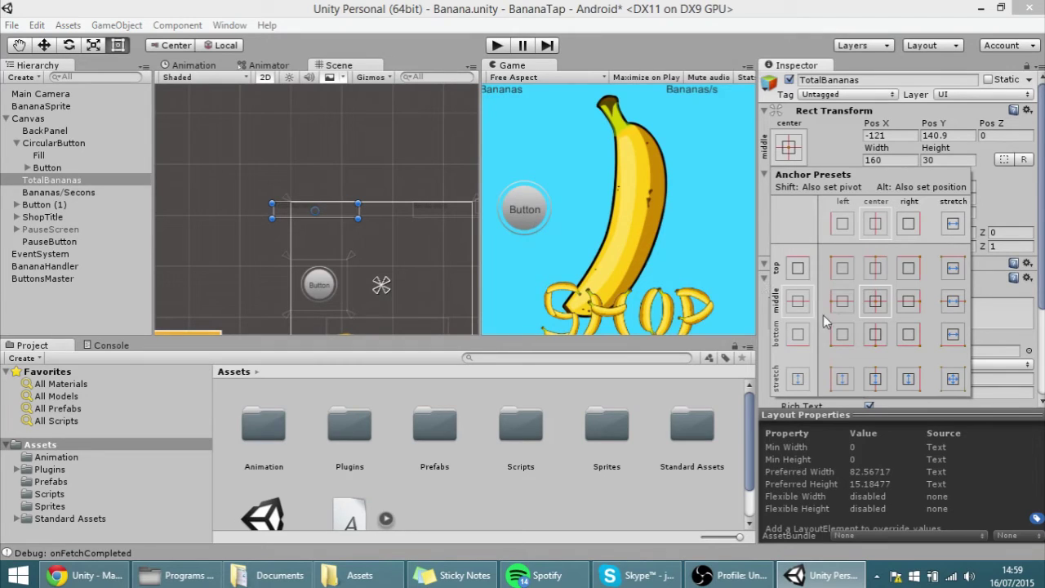
pyautogui.click(837, 273)
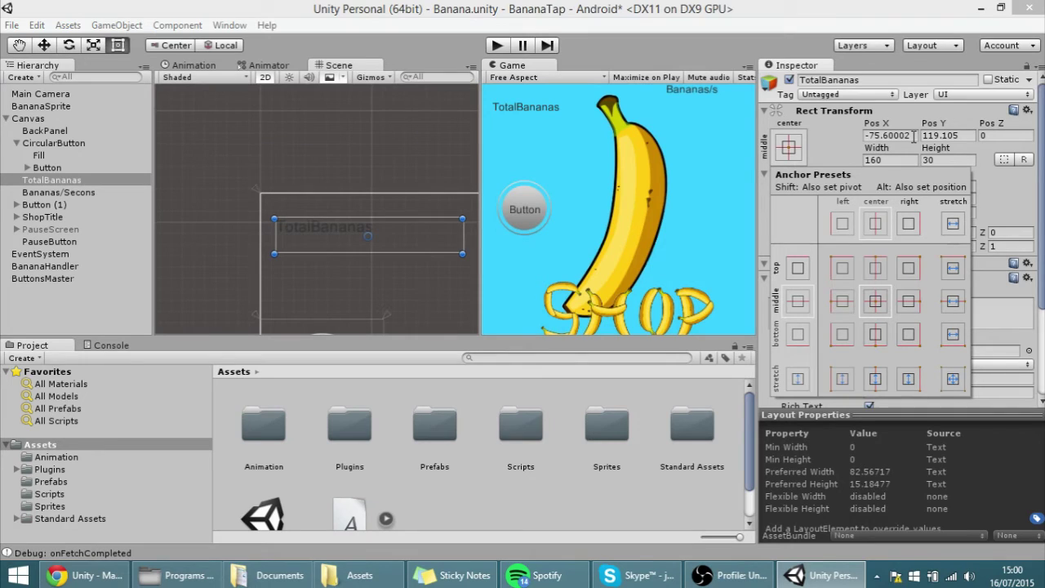
pyautogui.click(910, 304)
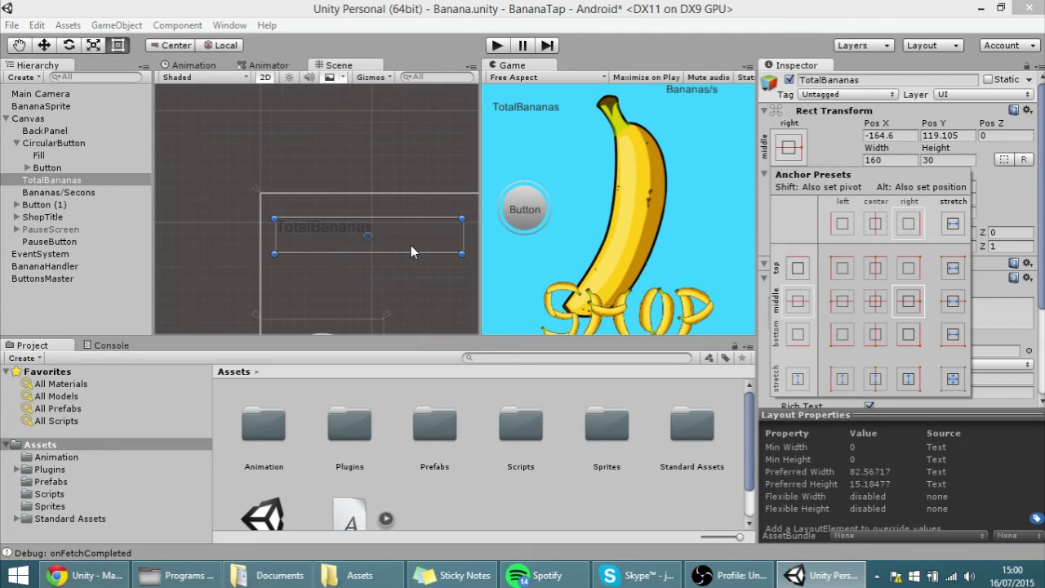
pyautogui.click(878, 307)
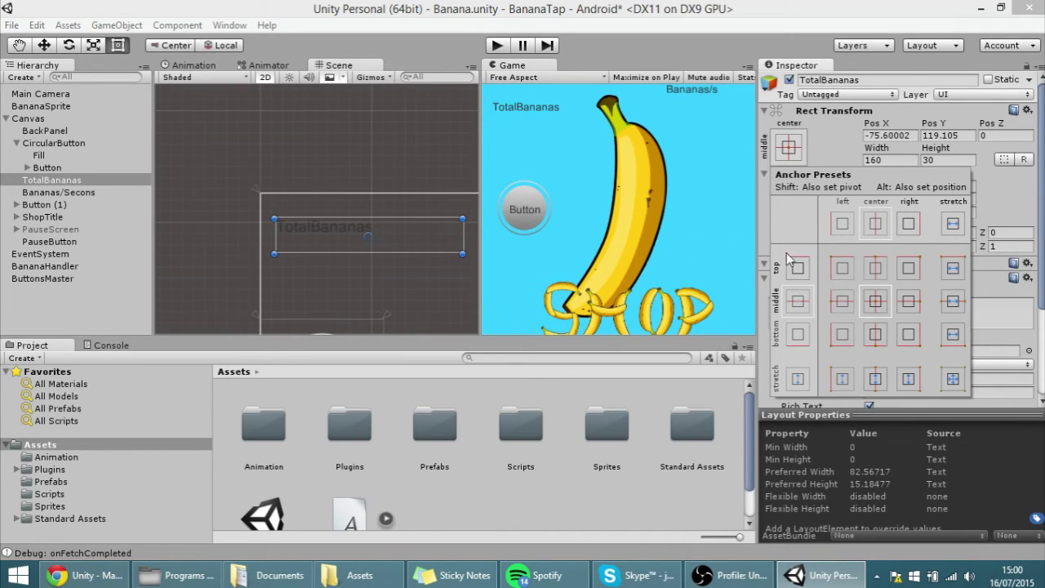
pyautogui.keyDown('alt'); pyautogui.click(842, 269); pyautogui.keyUp('alt')
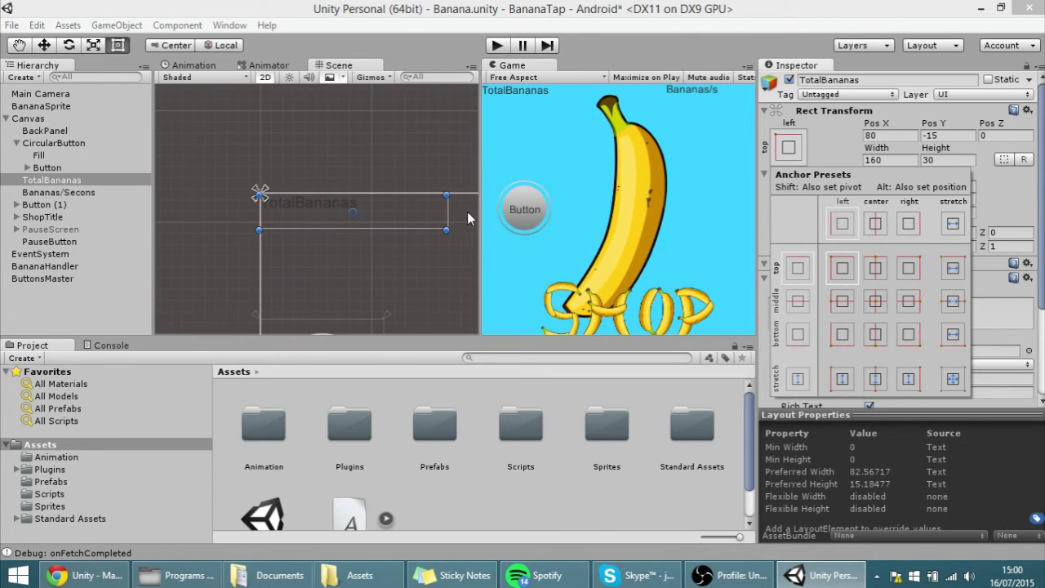
pyautogui.click(593, 219)
pyautogui.moveTo(484, 202); pyautogui.dragTo(603, 229)
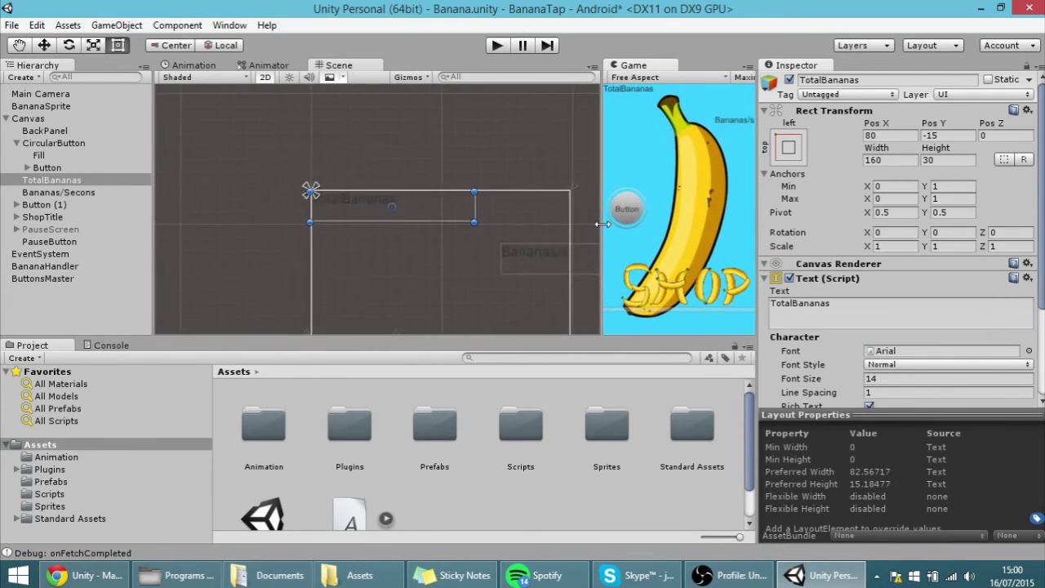
# Step: Select the Bananas/Secons counter and anchor it to the top-right preset
pyautogui.click(530, 259)
pyautogui.scroll(-2, 508, 209)
pyautogui.moveTo(507, 209); pyautogui.dragTo(438, 199, button='middle')
pyautogui.scroll(-1, 458, 208)
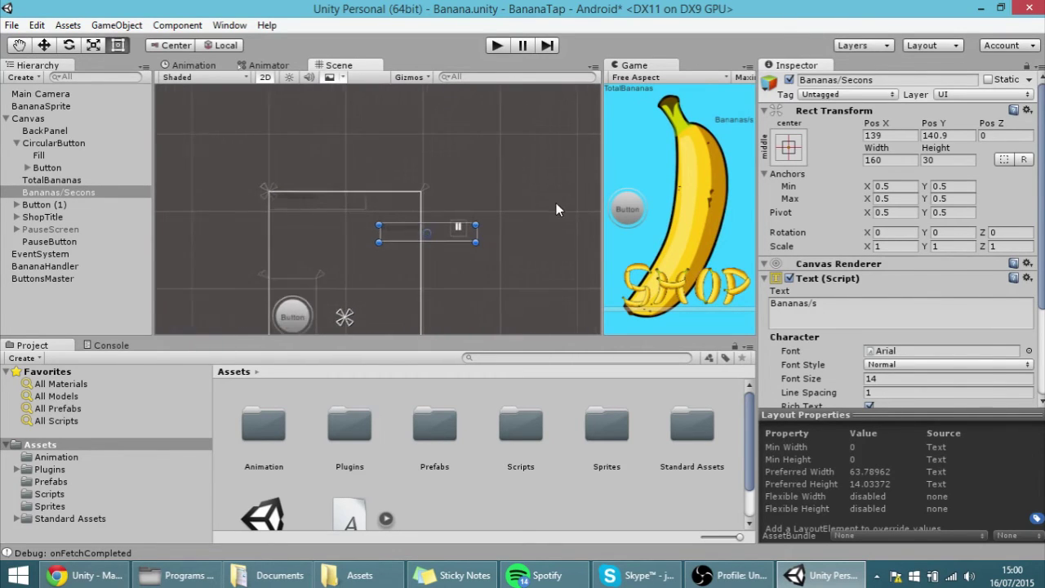
pyautogui.scroll(-3, 899, 245)
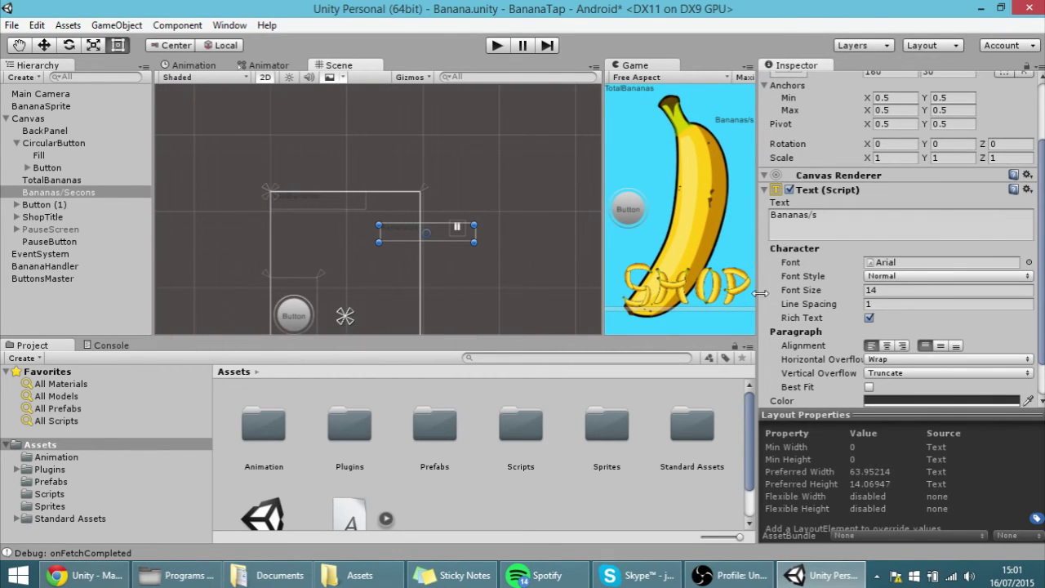
pyautogui.scroll(3, 902, 286)
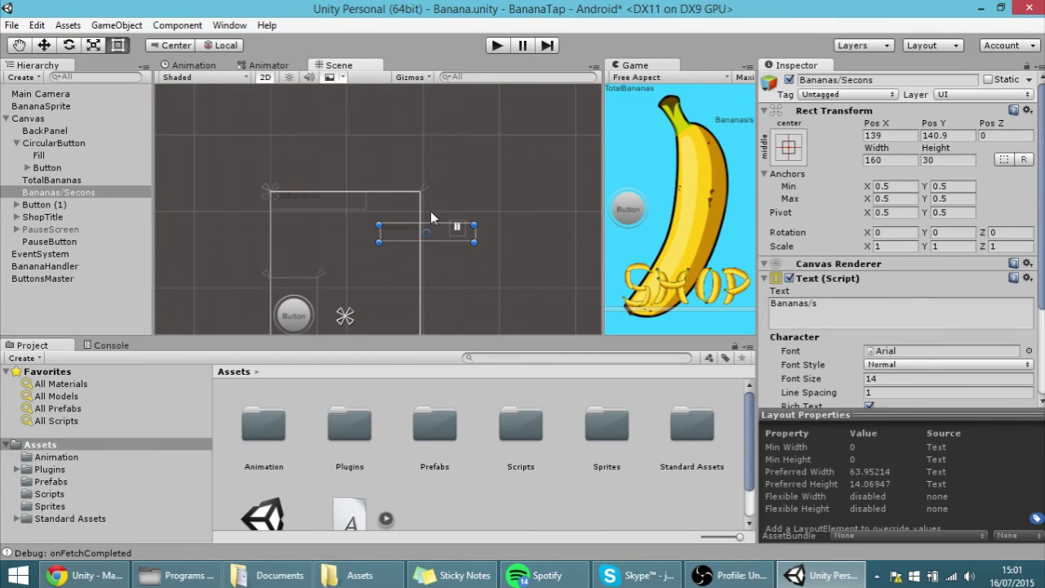
pyautogui.click(794, 147)
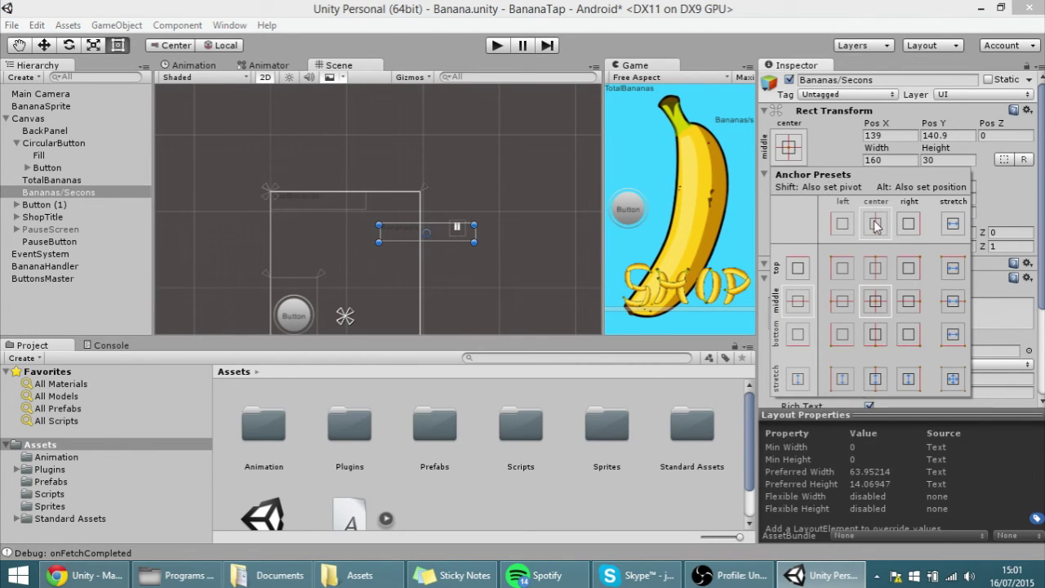
pyautogui.click(912, 266)
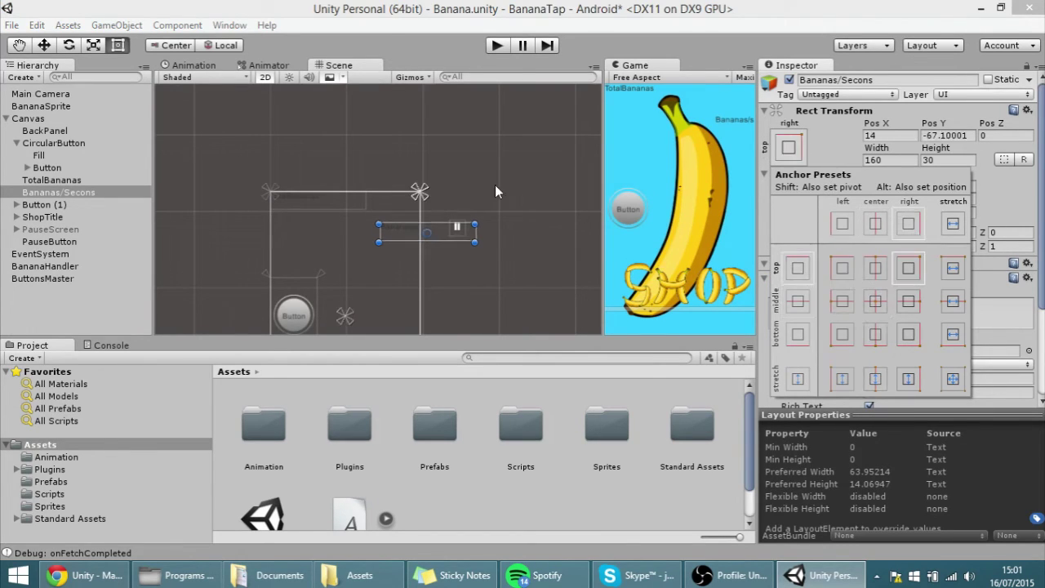
pyautogui.scroll(1, 474, 200)
pyautogui.scroll(3, 466, 207)
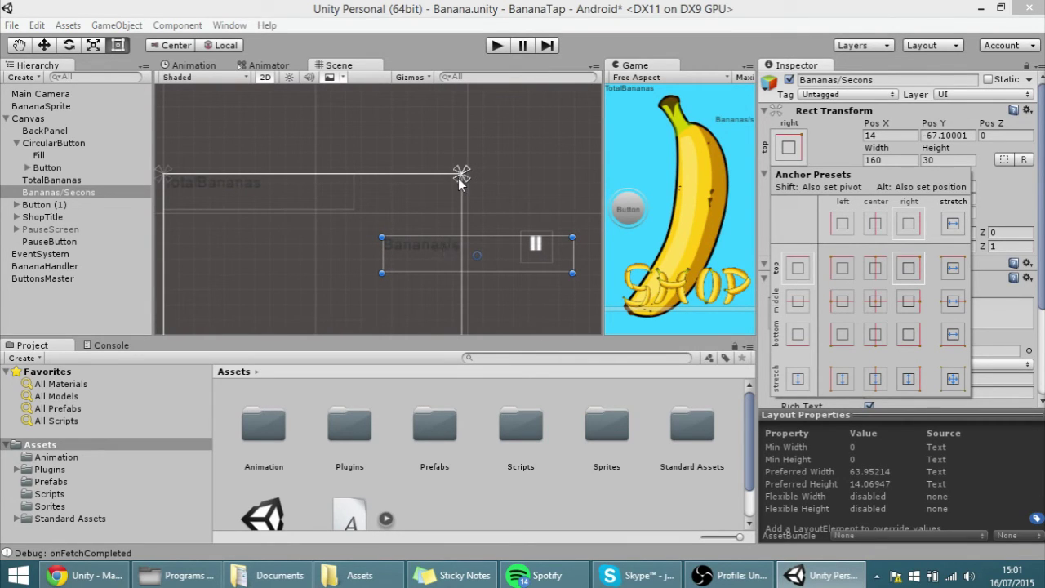
pyautogui.click(446, 179)
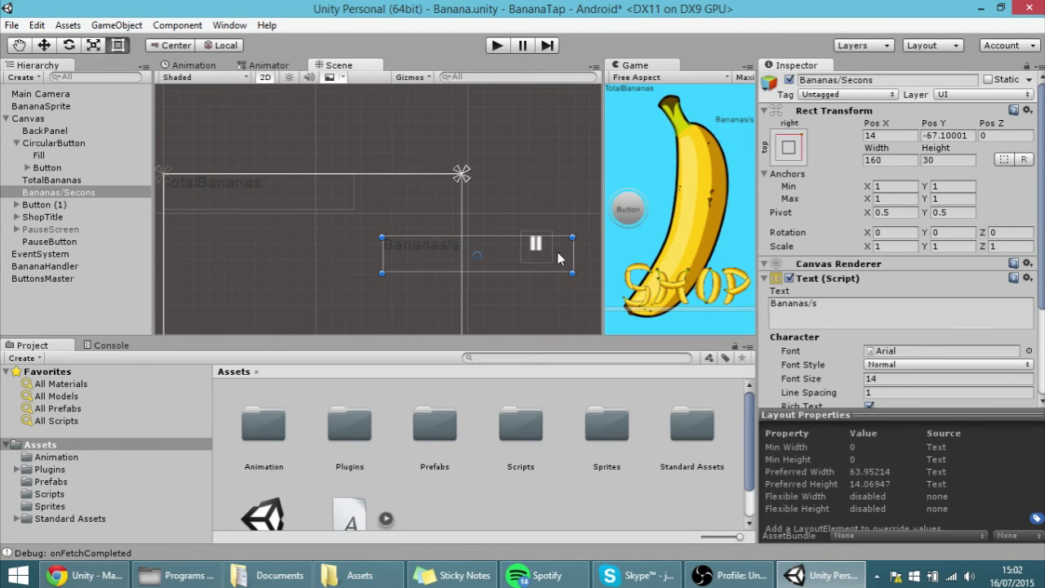
# Step: Alt-snap the Bananas/s counter into the top-right corner, right-align its text and narrow its box
pyautogui.click(789, 148)
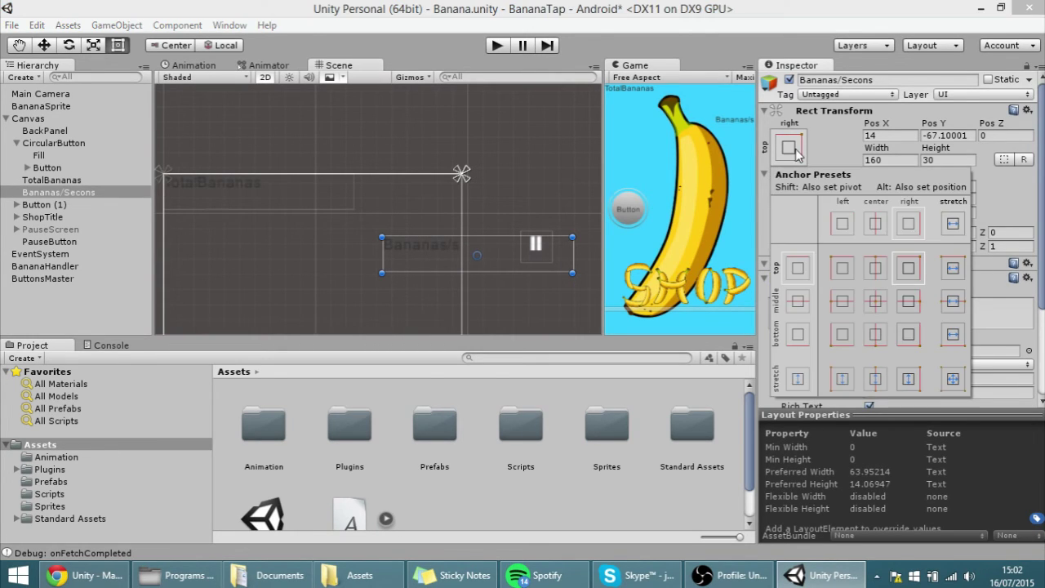
pyautogui.press('alt')
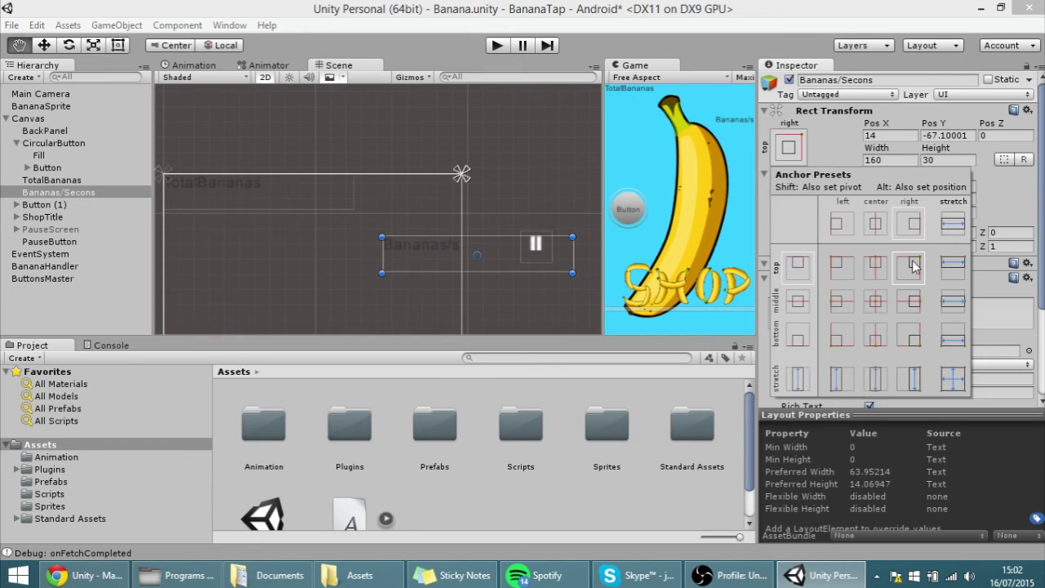
pyautogui.keyDown('alt'); pyautogui.click(914, 266); pyautogui.keyUp('alt')
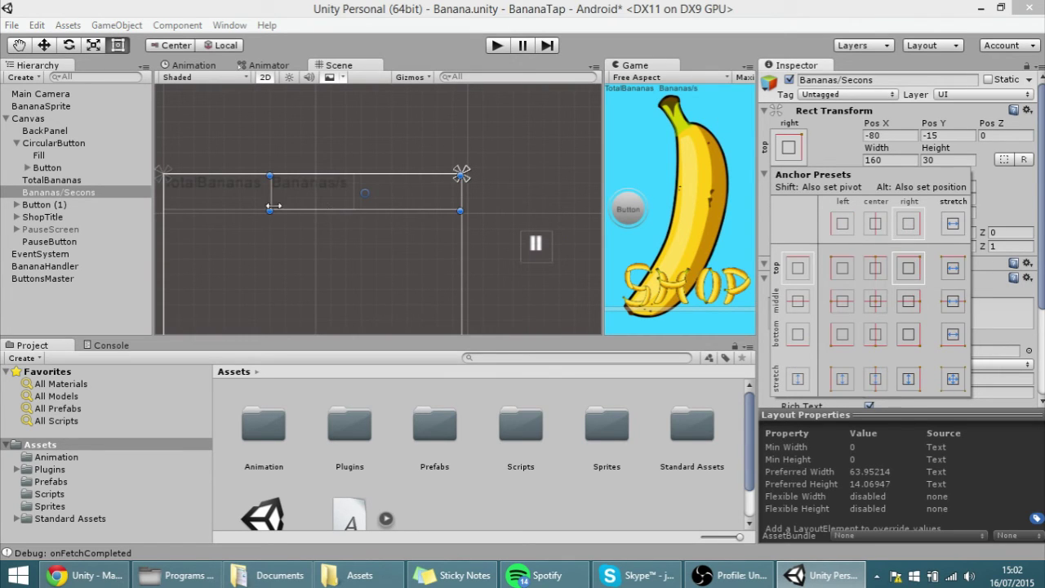
pyautogui.click(274, 202)
pyautogui.scroll(-3, 932, 270)
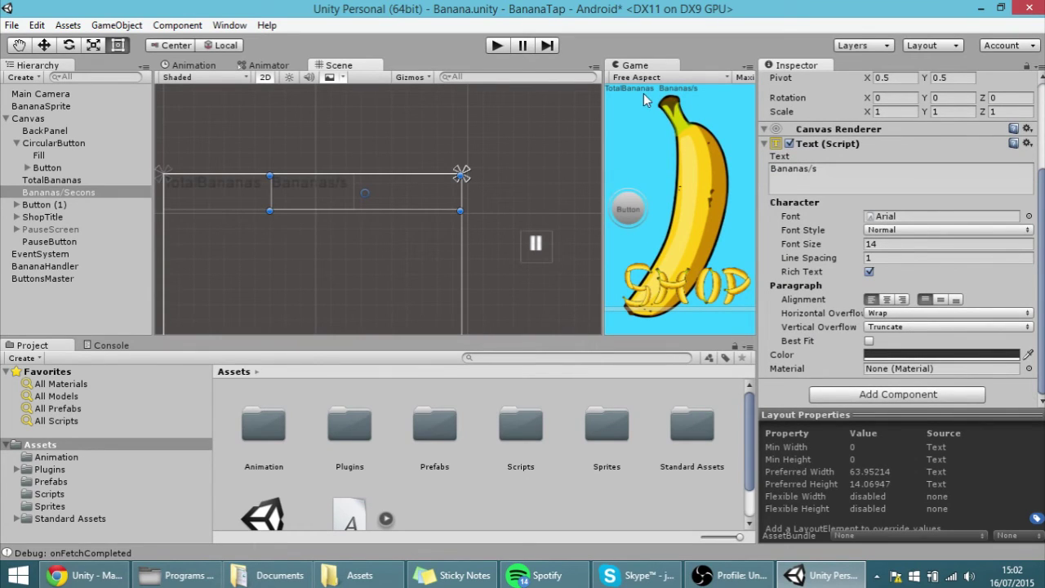
pyautogui.click(901, 299)
pyautogui.moveTo(462, 196); pyautogui.dragTo(414, 197)
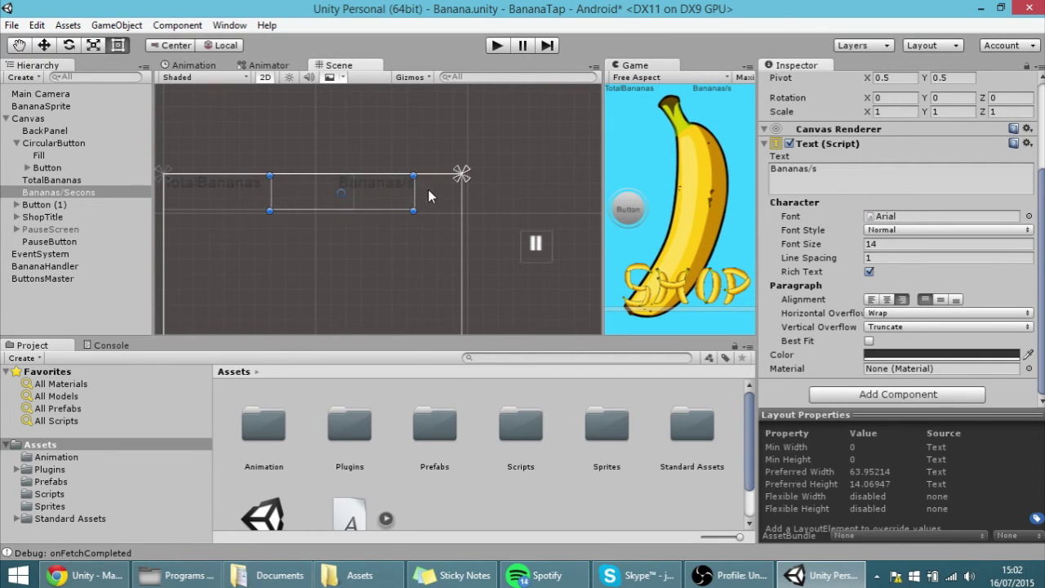
pyautogui.moveTo(269, 196)
pyautogui.mouseDown()
pyautogui.moveTo(309, 199)
pyautogui.moveTo(274, 199)
pyautogui.mouseUp()
pyautogui.moveTo(604, 209); pyautogui.dragTo(554, 207)
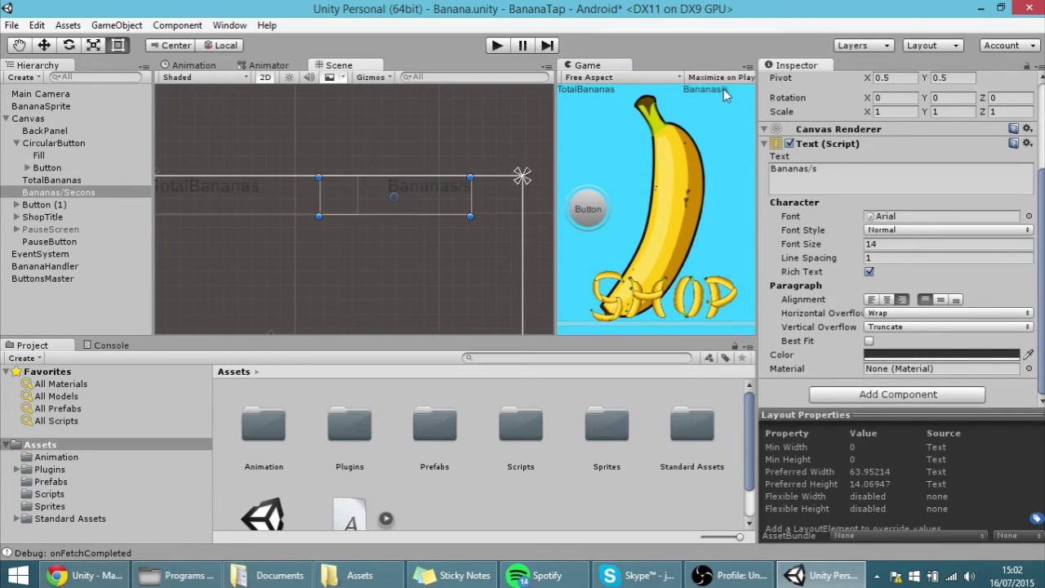
pyautogui.moveTo(554, 149); pyautogui.dragTo(562, 170)
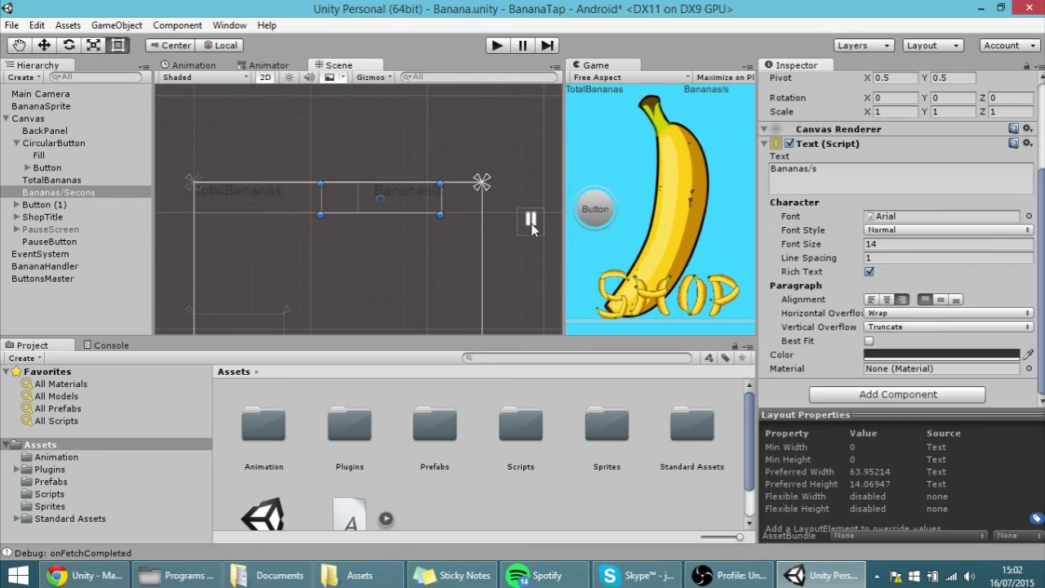
# Step: Drag the PauseButton up toward the top-right corner beside the counter
pyautogui.click(531, 223)
pyautogui.moveTo(530, 221); pyautogui.dragTo(464, 196)
pyautogui.scroll(-4, 482, 197)
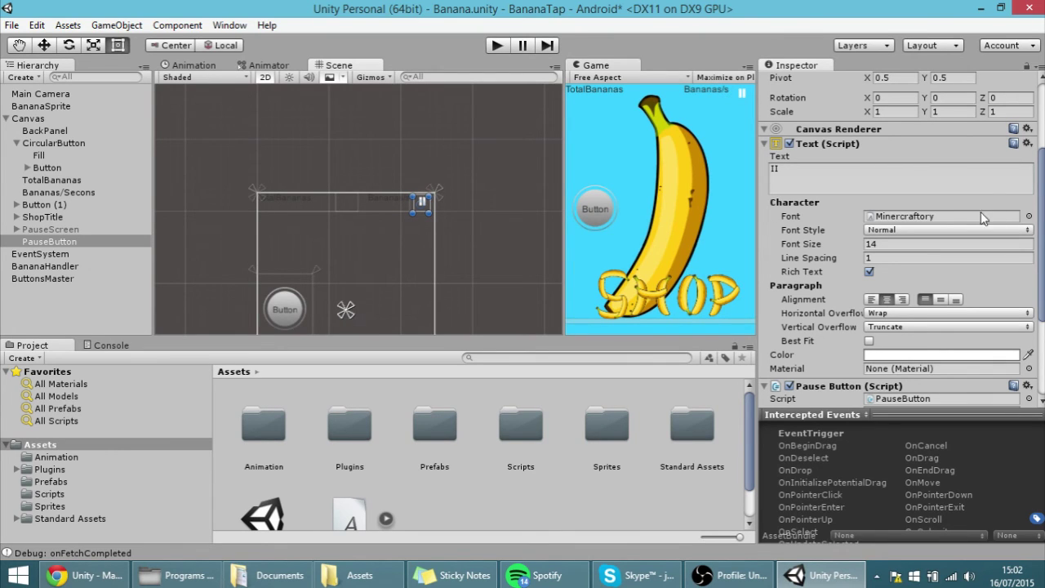
pyautogui.scroll(5, 948, 222)
# Step: Anchor the pause button top-right, shorten it to height 22, and nudge it into the corner
pyautogui.click(786, 146)
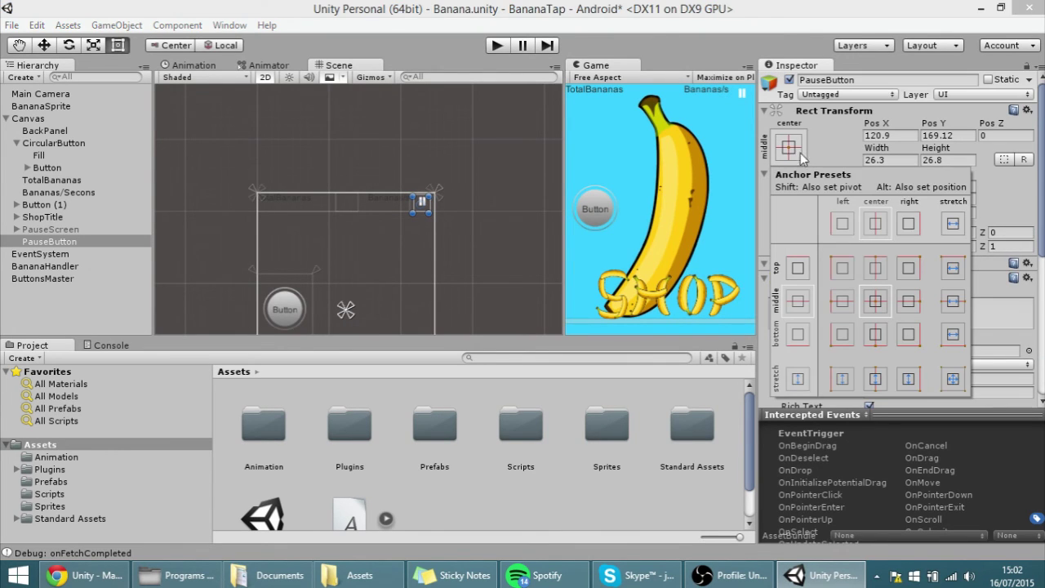
pyautogui.click(909, 269)
pyautogui.scroll(3, 452, 193)
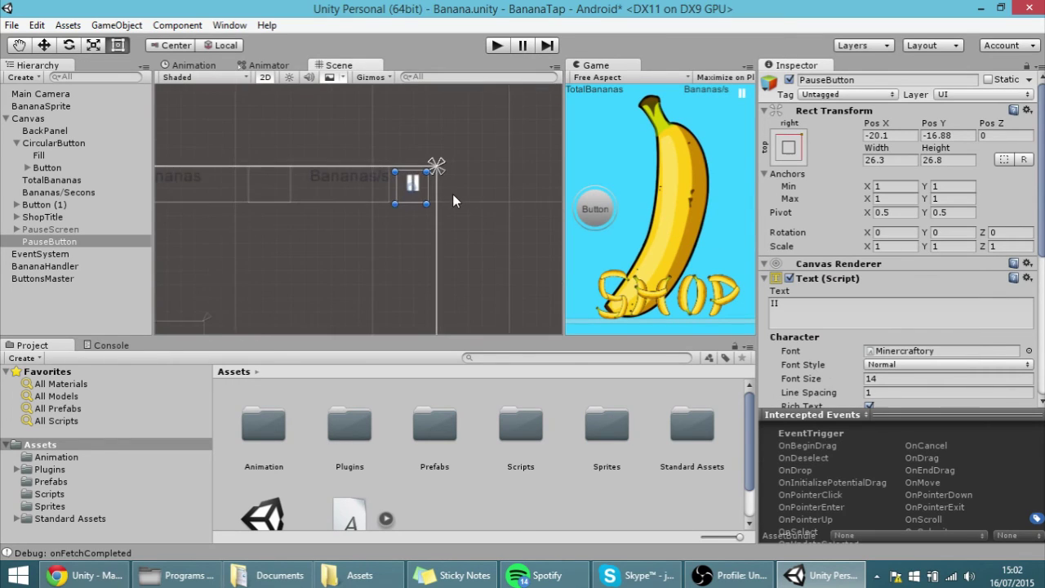
pyautogui.moveTo(433, 206); pyautogui.dragTo(433, 200)
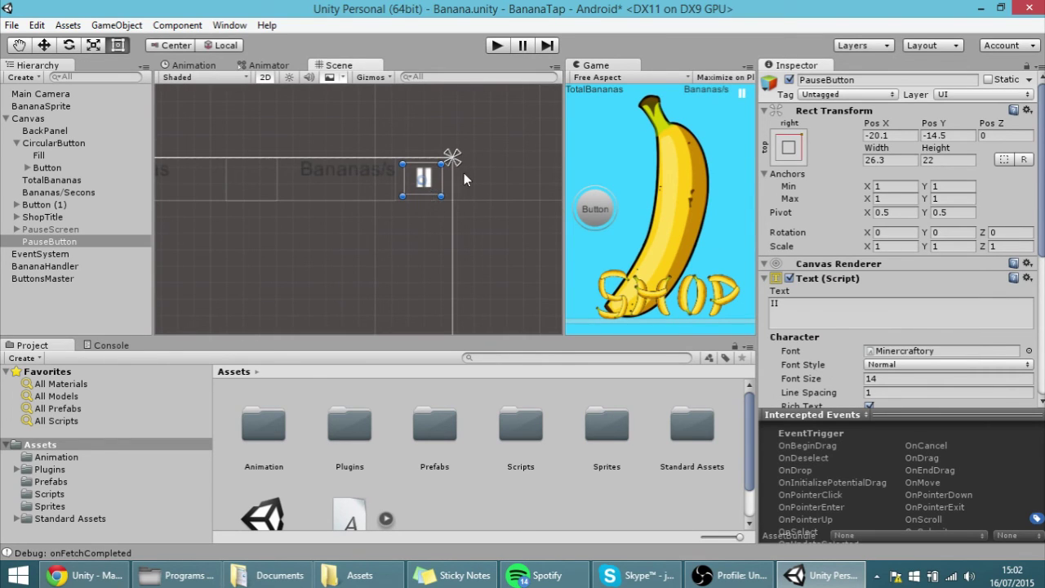
pyautogui.moveTo(563, 228)
pyautogui.mouseDown()
pyautogui.moveTo(533, 228)
pyautogui.moveTo(577, 229)
pyautogui.moveTo(559, 228)
pyautogui.mouseUp()
pyautogui.moveTo(427, 182); pyautogui.dragTo(474, 166)
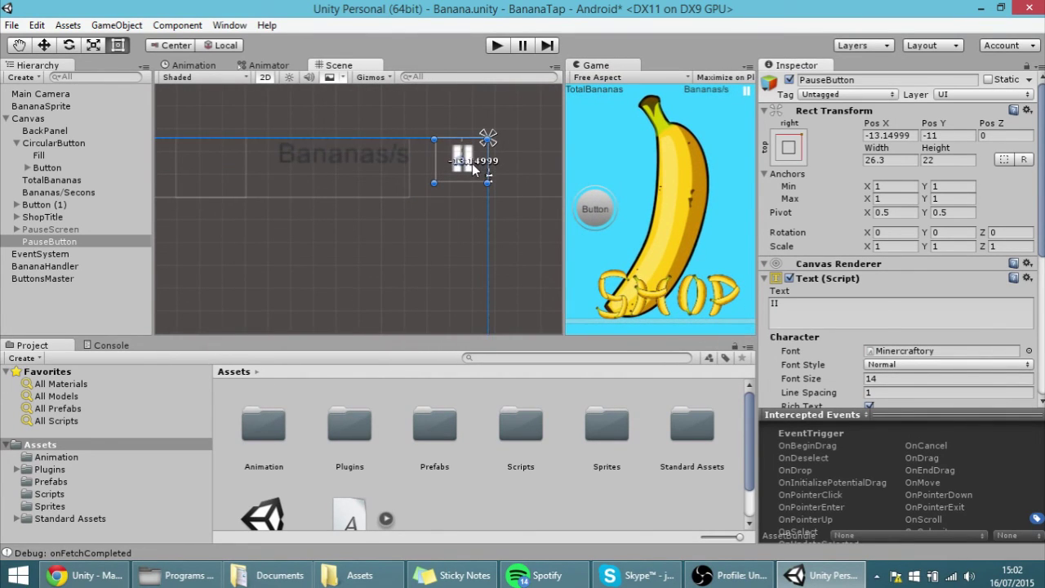
pyautogui.moveTo(564, 185)
pyautogui.mouseDown()
pyautogui.moveTo(514, 185)
pyautogui.moveTo(591, 185)
pyautogui.moveTo(548, 183)
pyautogui.mouseUp()
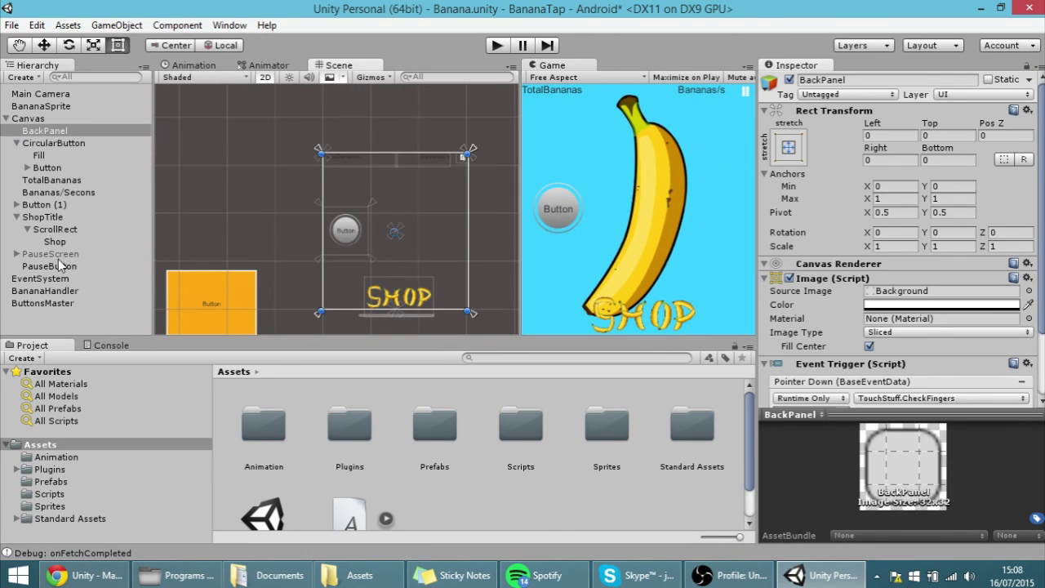
# Step: Enable PauseScreen, inspect its red 'Learn to make this game' button, then pan to the SHOP title
pyautogui.click(33, 254)
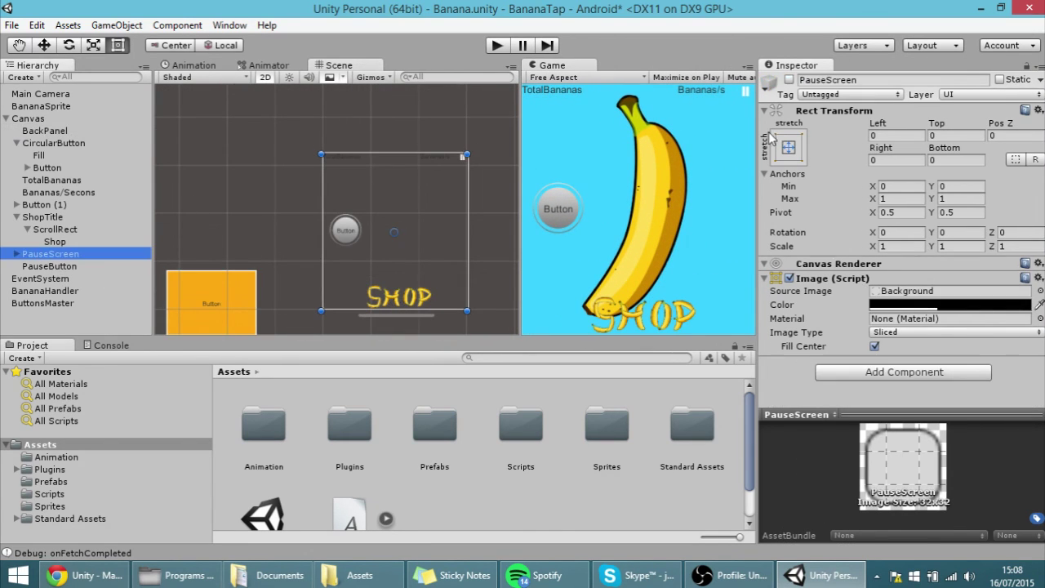
pyautogui.click(789, 80)
pyautogui.scroll(2, 447, 187)
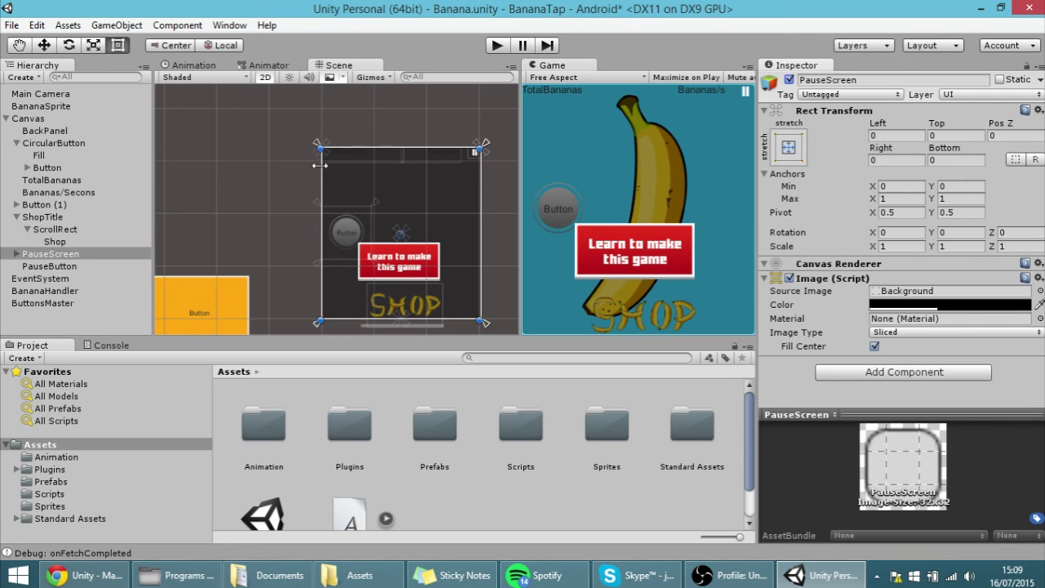
pyautogui.click(398, 272)
pyautogui.scroll(2, 466, 267)
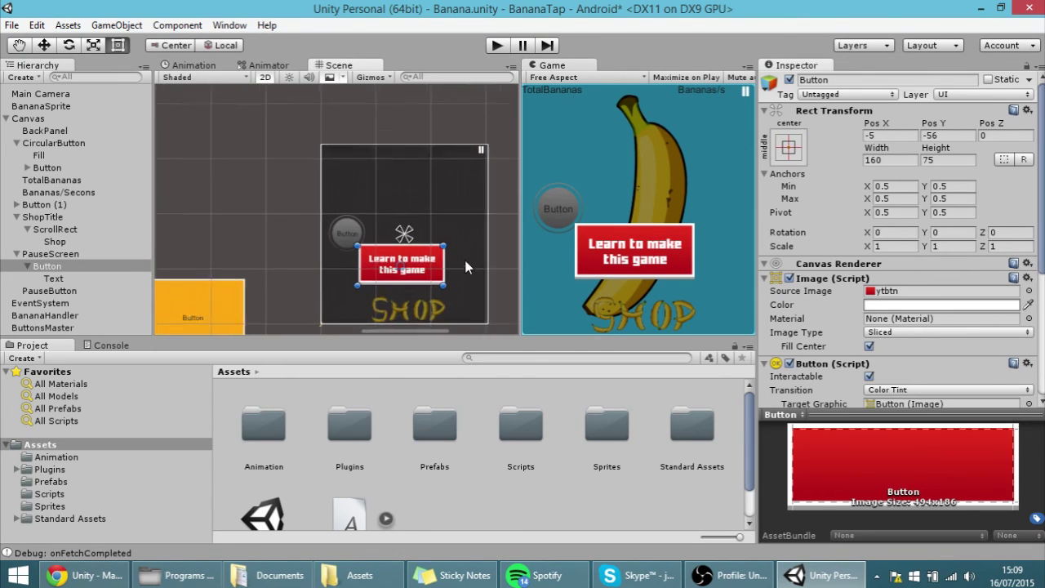
pyautogui.moveTo(525, 195); pyautogui.dragTo(602, 242)
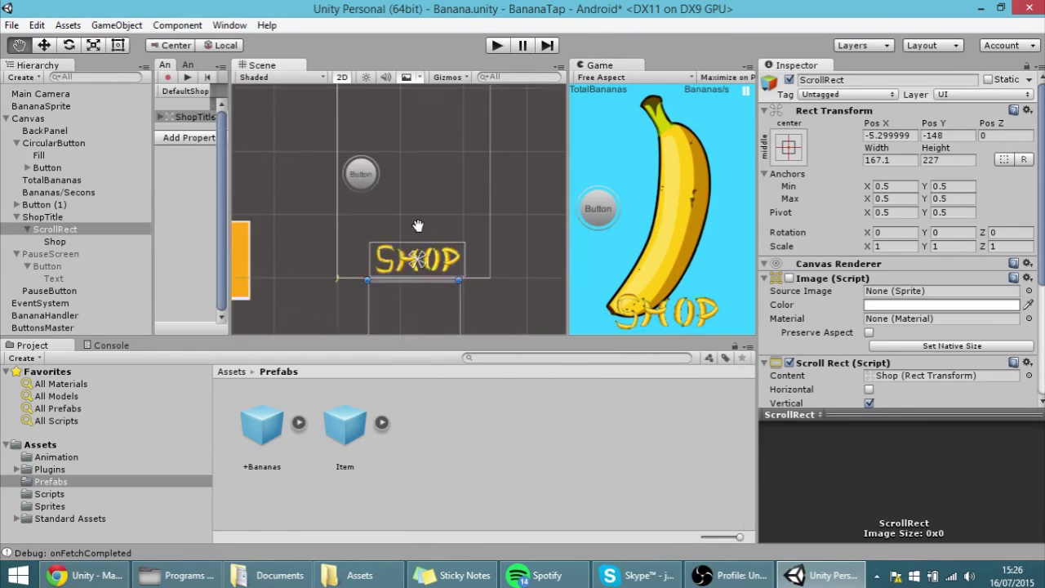
pyautogui.scroll(3, 418, 225)
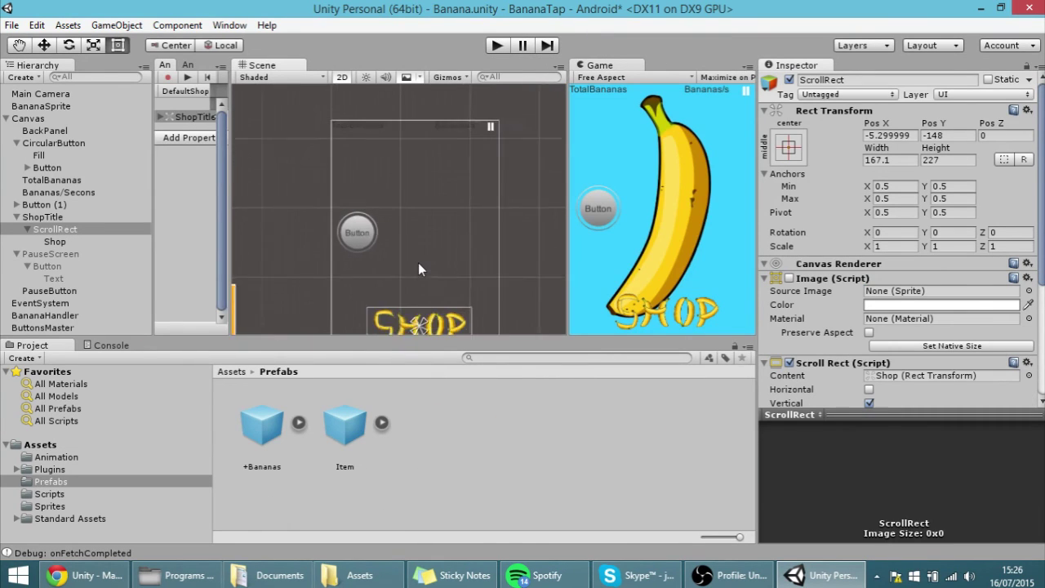
pyautogui.moveTo(421, 211)
pyautogui.mouseDown(button='middle')
pyautogui.moveTo(425, 224)
pyautogui.moveTo(427, 191)
pyautogui.mouseUp(button='middle')
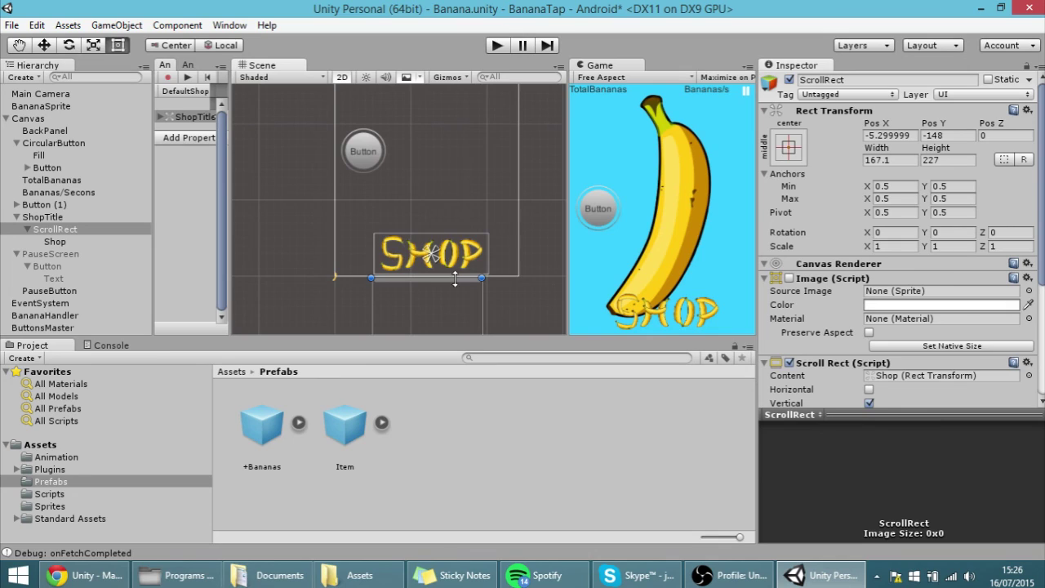